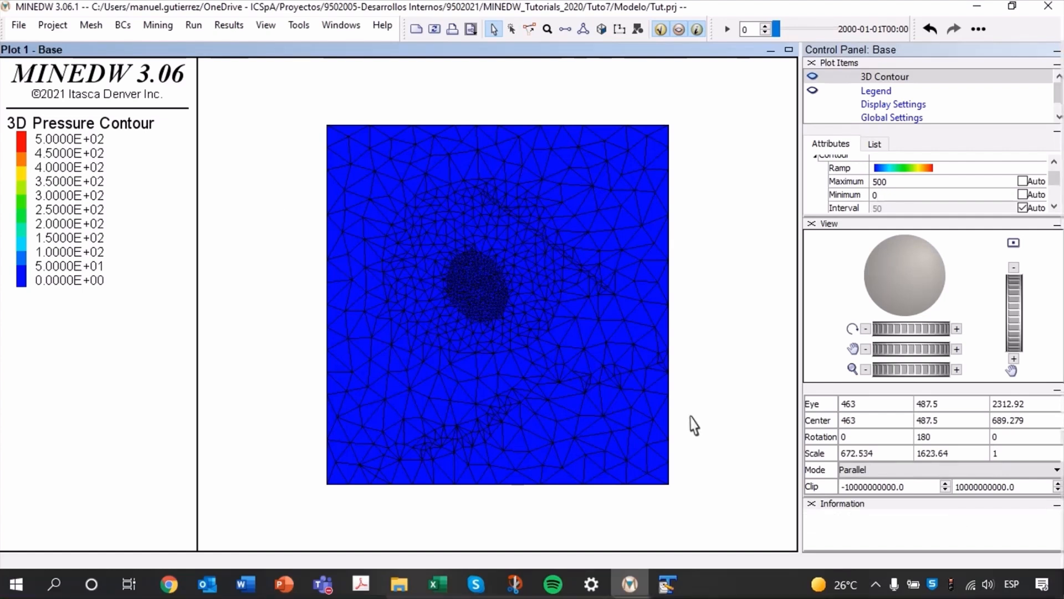
# Switch to TextPad, review the well count, name and coordinates in Coord_P1.dat, and close the file.
pyautogui.click(670, 587)
pyautogui.click(216, 87)
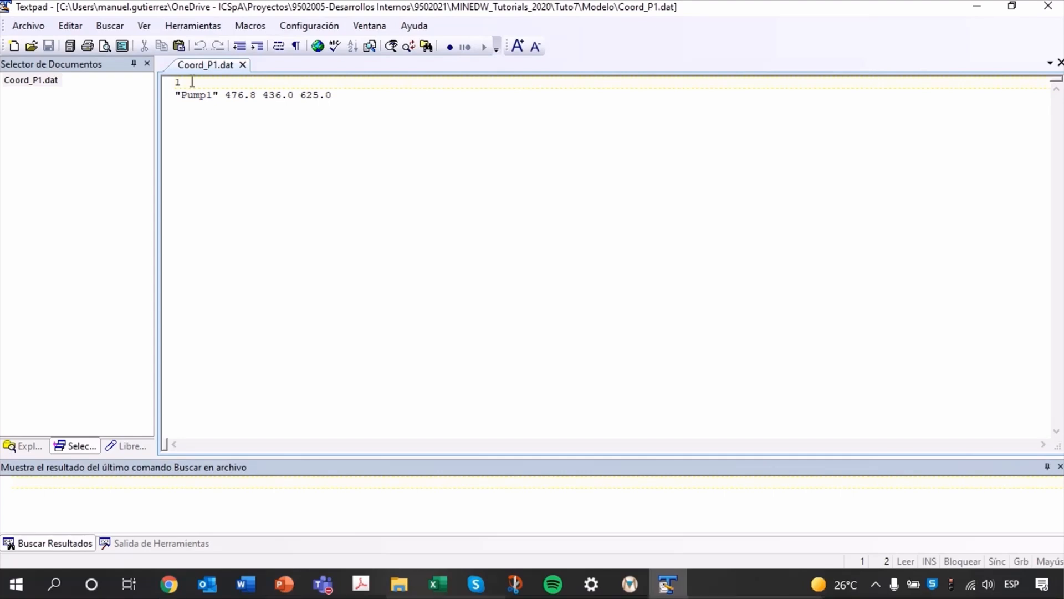
pyautogui.click(189, 85)
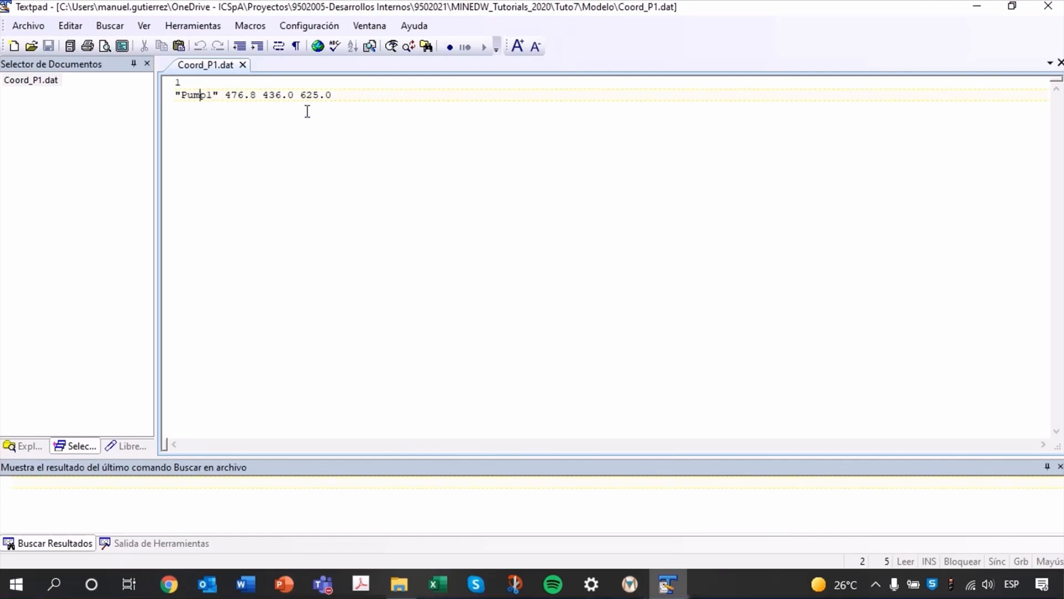
pyautogui.doubleClick(186, 97)
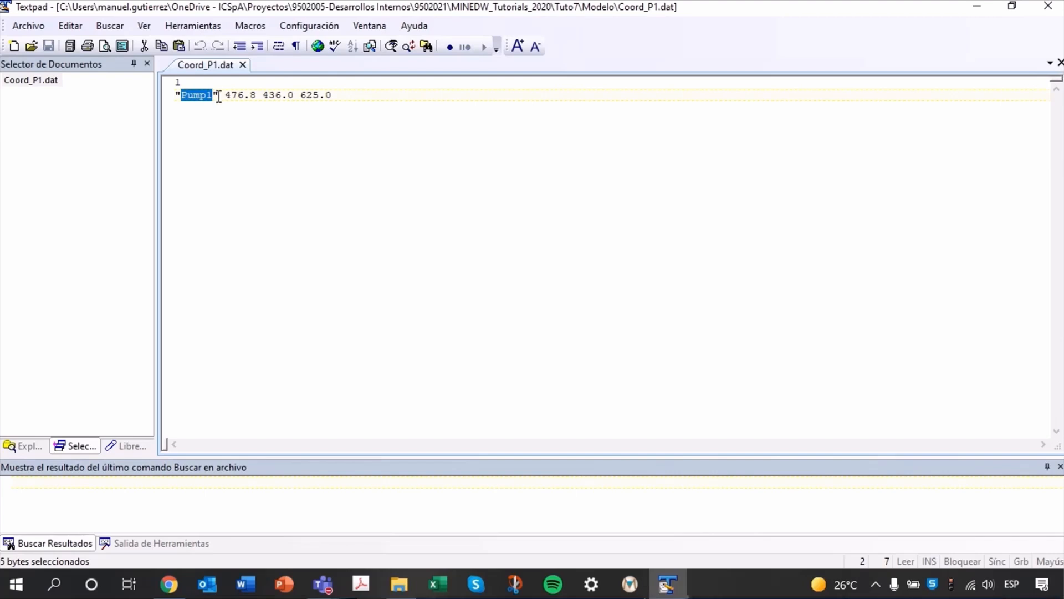
pyautogui.click(218, 95)
pyautogui.doubleClick(228, 99)
pyautogui.moveTo(262, 95); pyautogui.dragTo(363, 102)
pyautogui.click(363, 102)
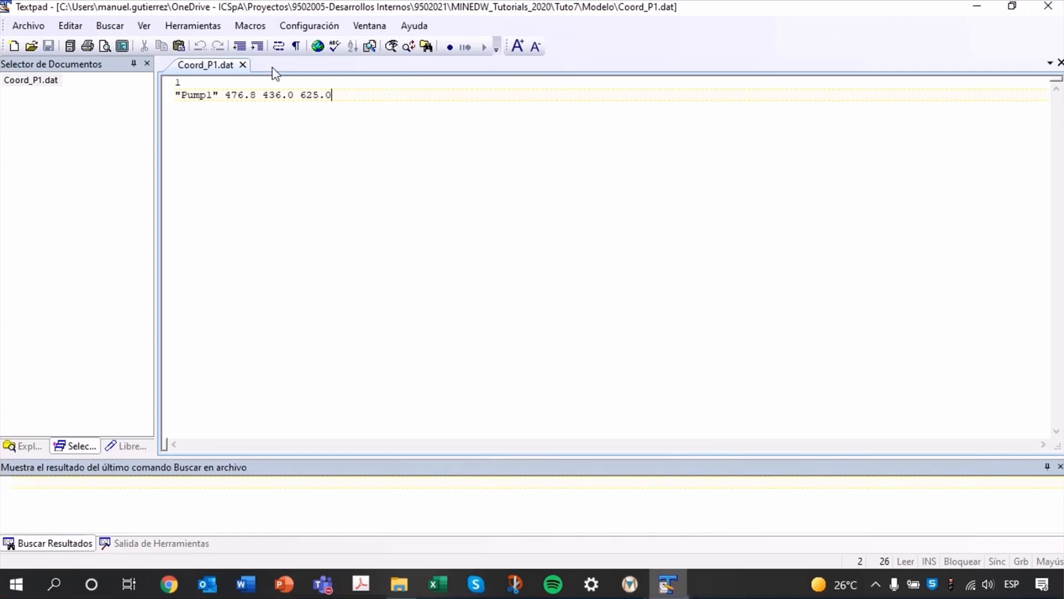
pyautogui.click(1052, 13)
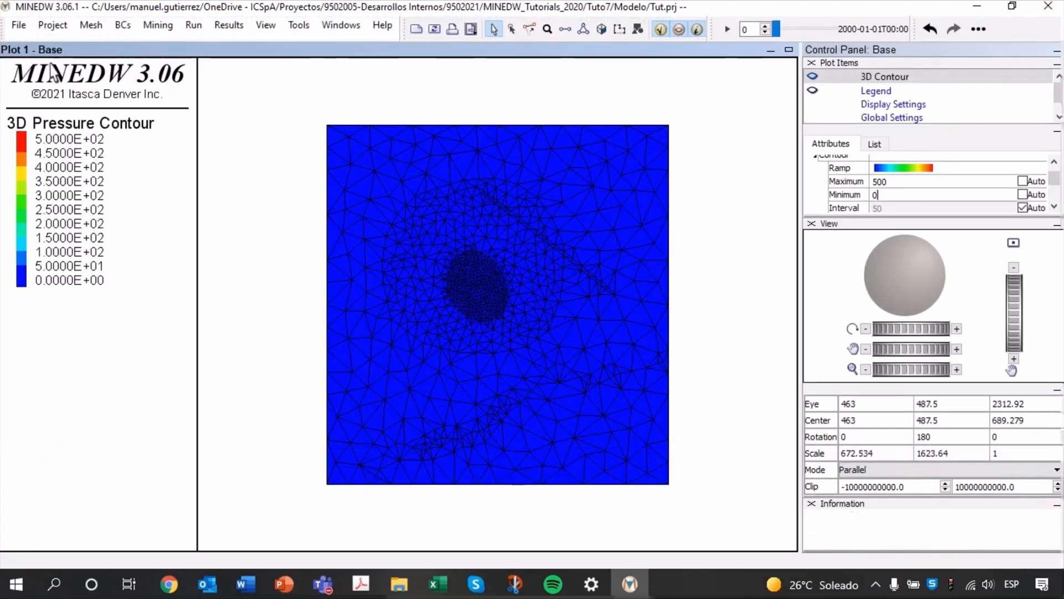
# Create a pumping well boundary condition from the coordinate file Coord_P1.dat.
pyautogui.click(123, 25)
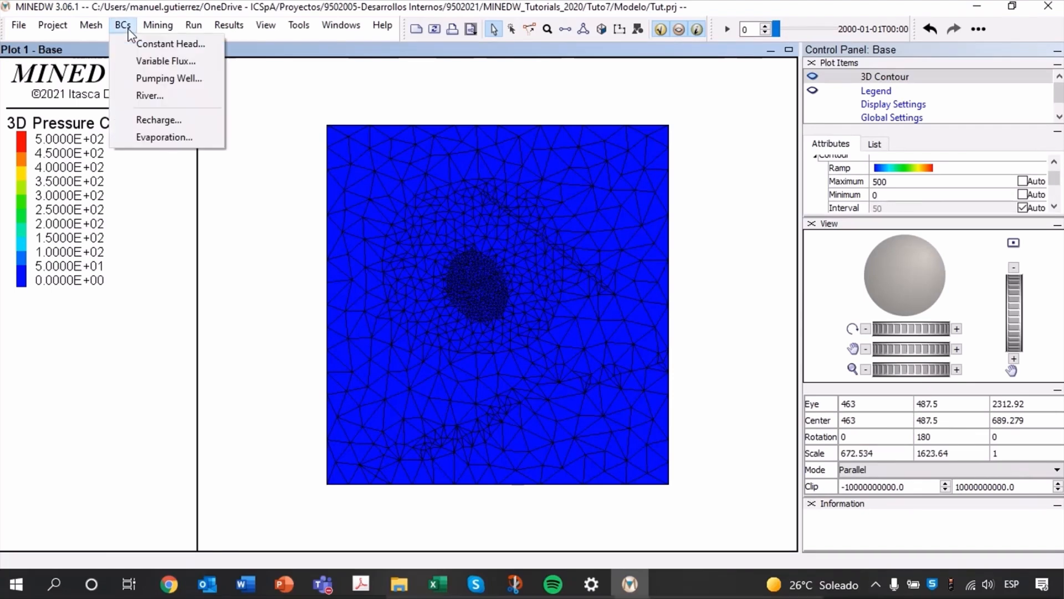
pyautogui.click(189, 80)
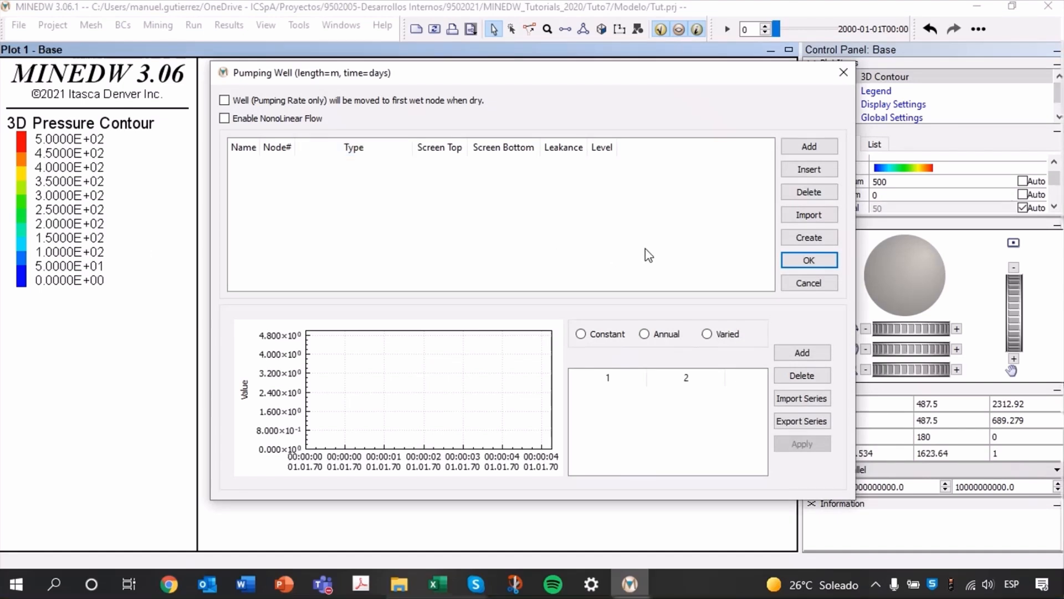
pyautogui.click(810, 243)
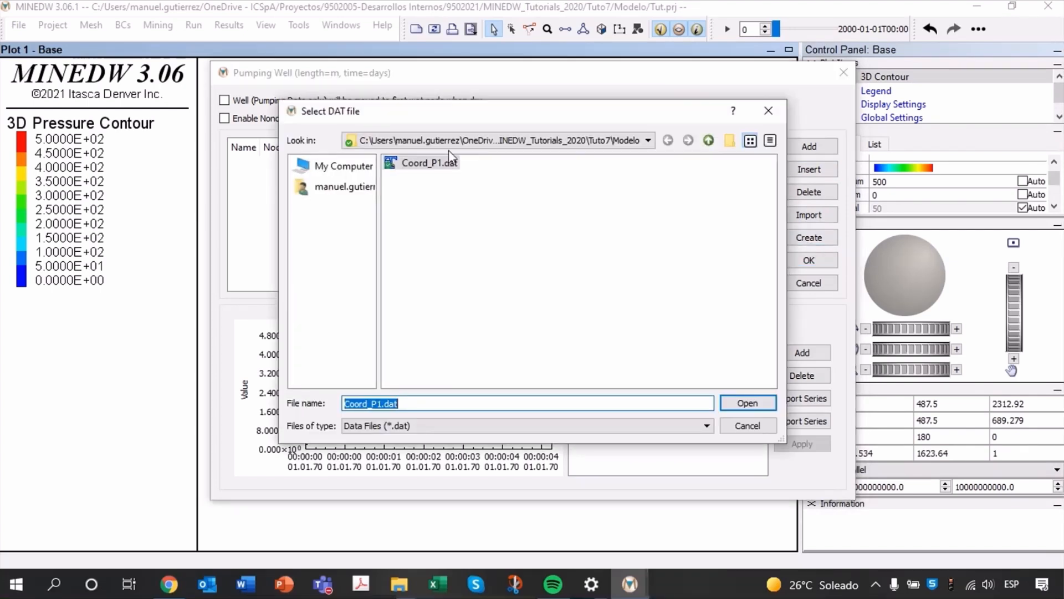
pyautogui.click(428, 167)
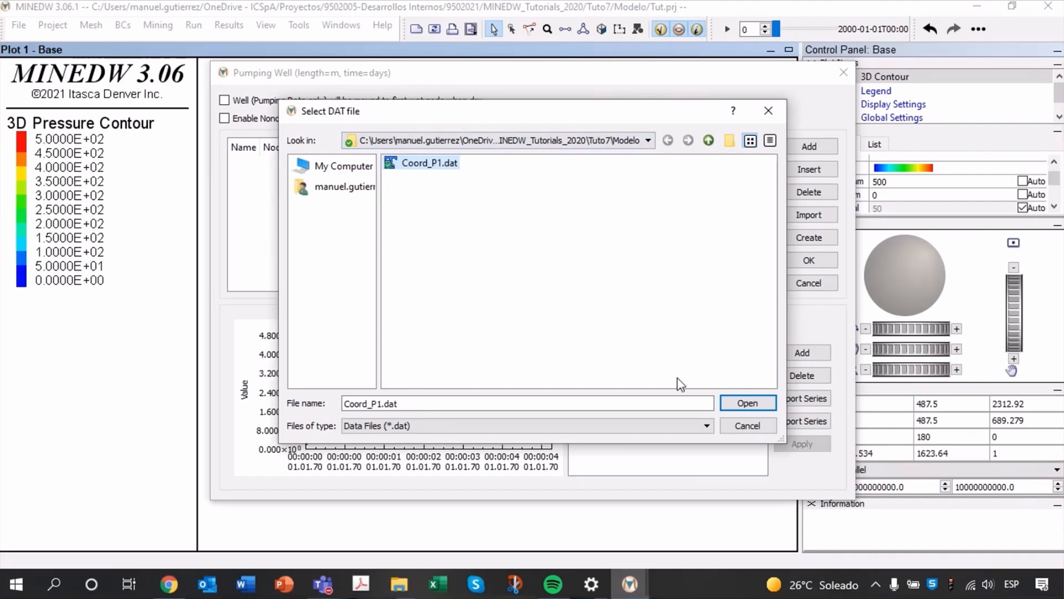
pyautogui.click(748, 403)
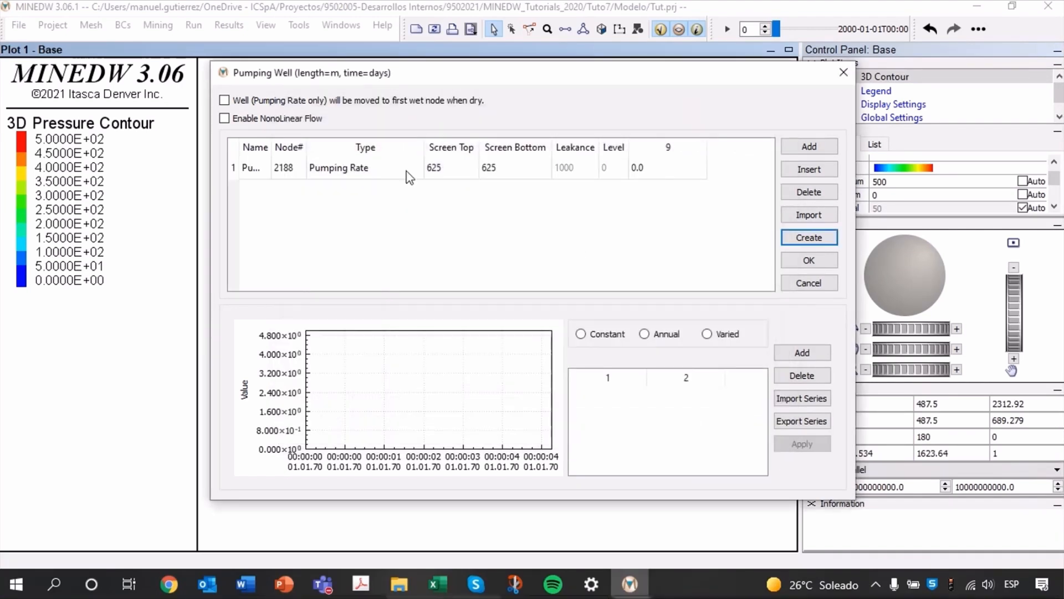
# Widen the well table's name column and set the screen top of Pump1 to 675.
pyautogui.moveTo(271, 147); pyautogui.dragTo(306, 148)
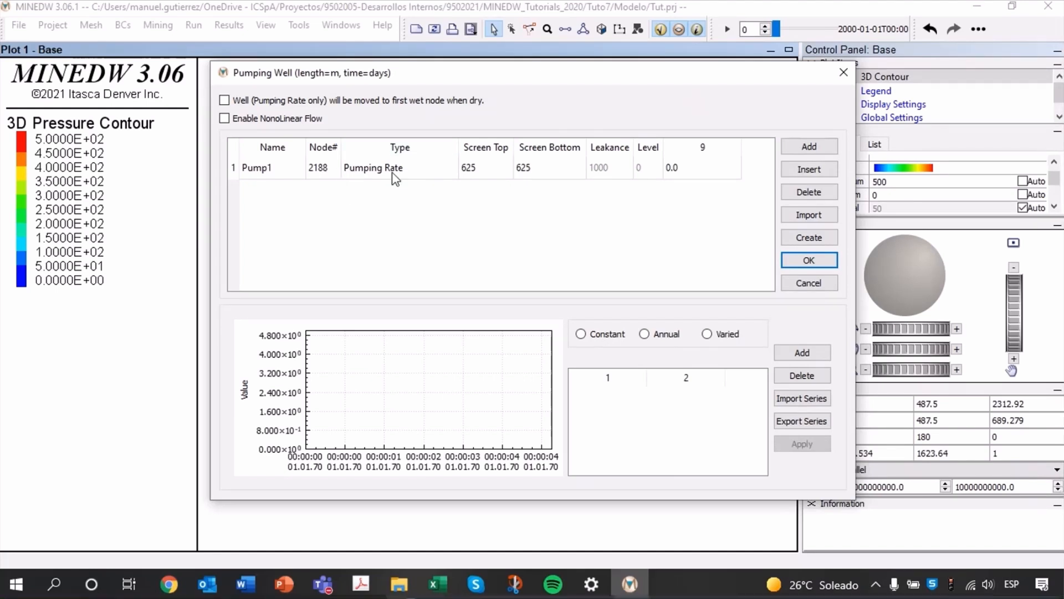
pyautogui.doubleClick(411, 167)
pyautogui.click(502, 210)
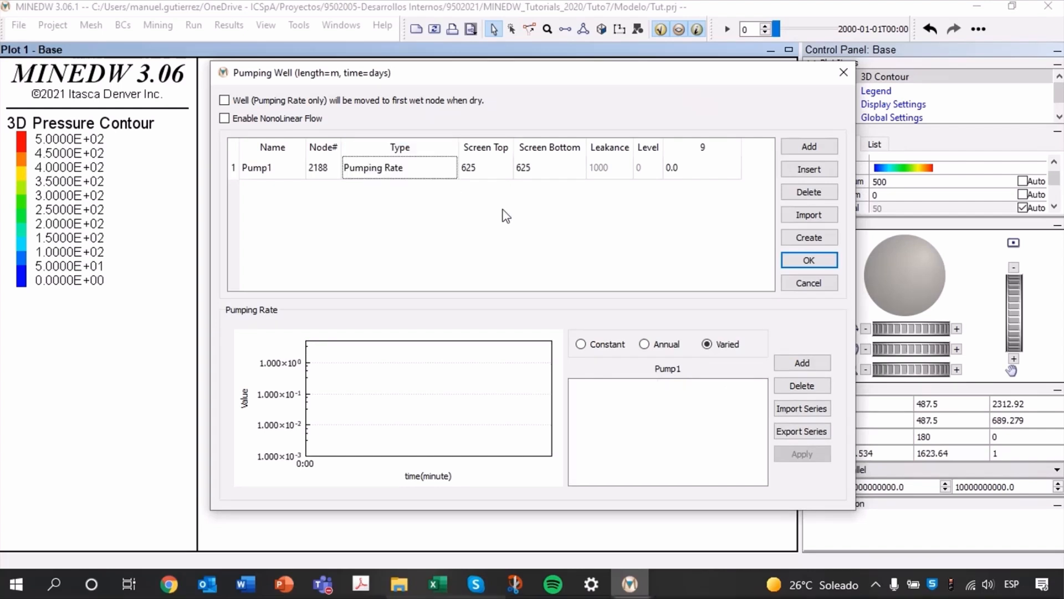
pyautogui.doubleClick(486, 174)
pyautogui.write('675')
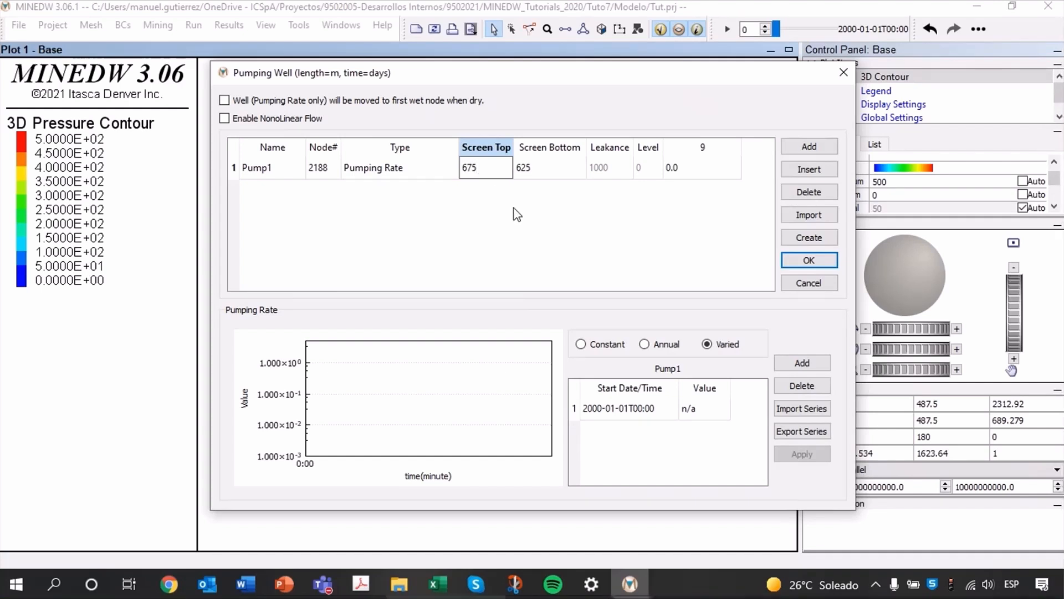
pyautogui.click(533, 193)
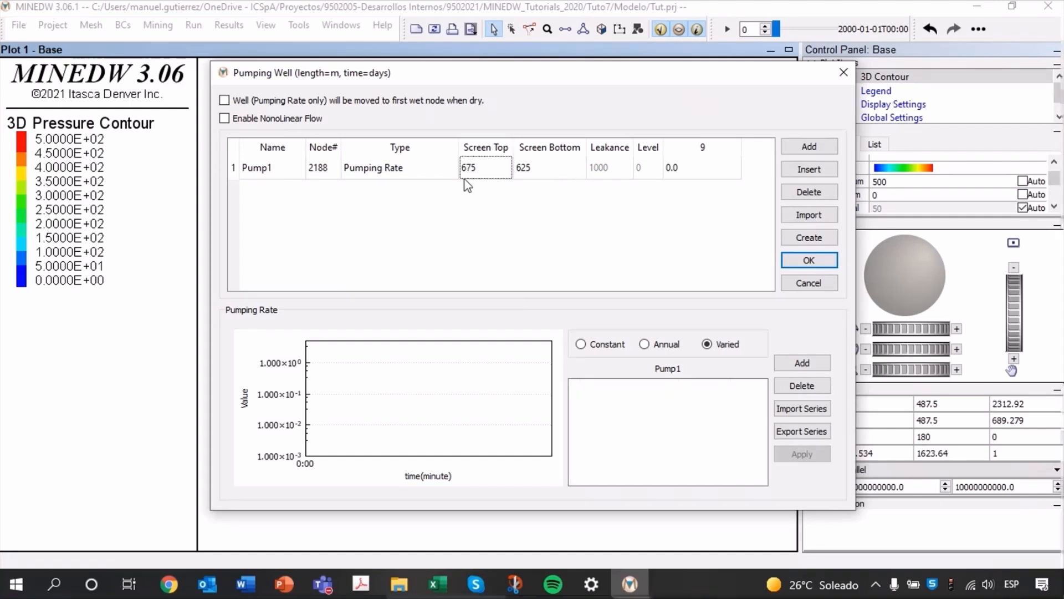
# Change the type of Pump1 to Pumping with LPE.
pyautogui.click(396, 173)
pyautogui.click(396, 173)
pyautogui.click(394, 166)
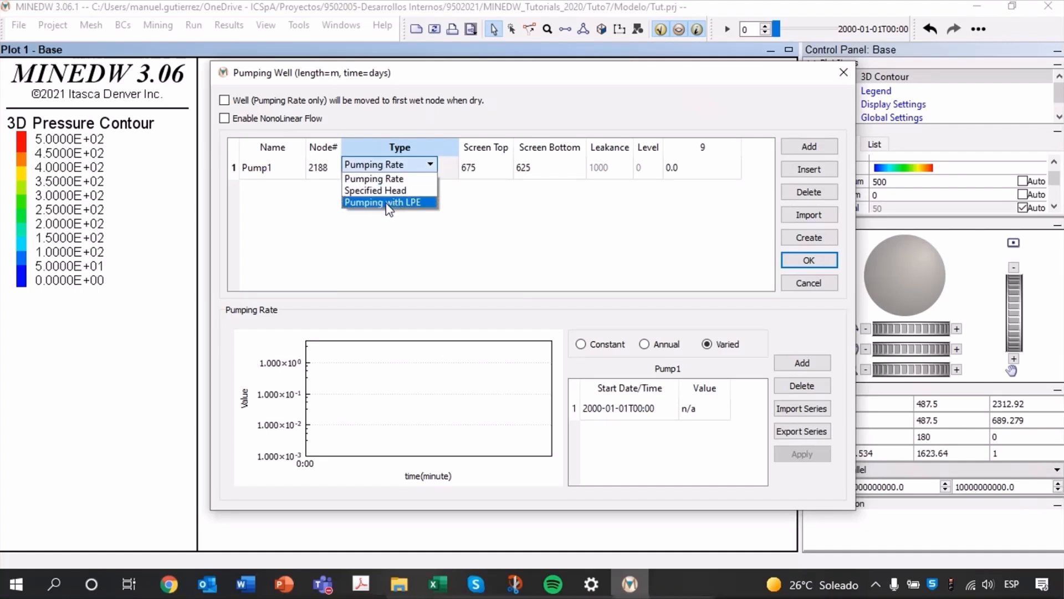
pyautogui.click(388, 203)
# Set the level of Pump1 to 630 and accept the well settings, declining to move nodes to well locations.
pyautogui.doubleClick(647, 168)
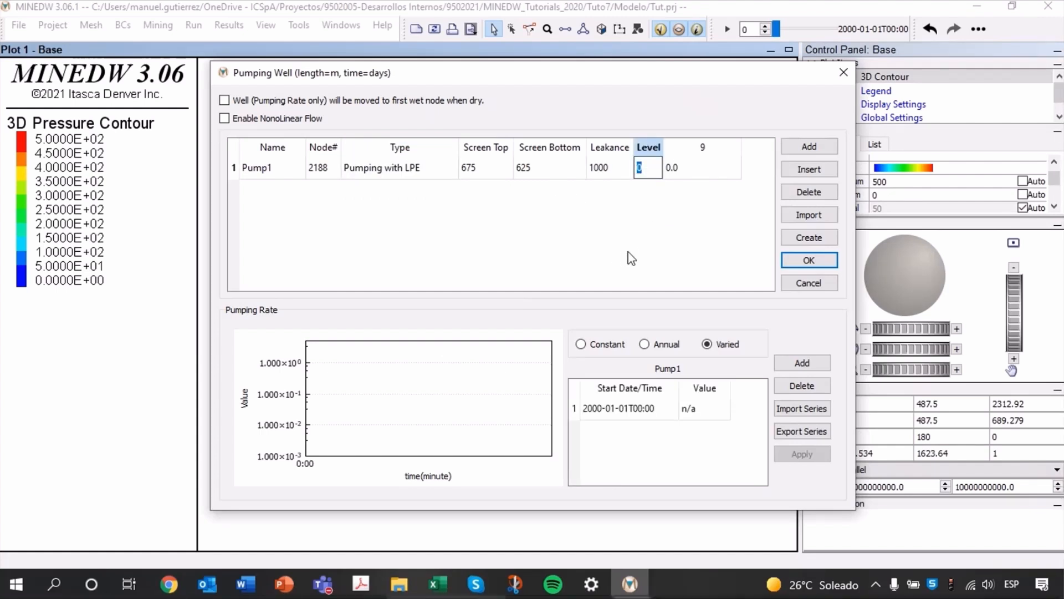
pyautogui.write('6300')
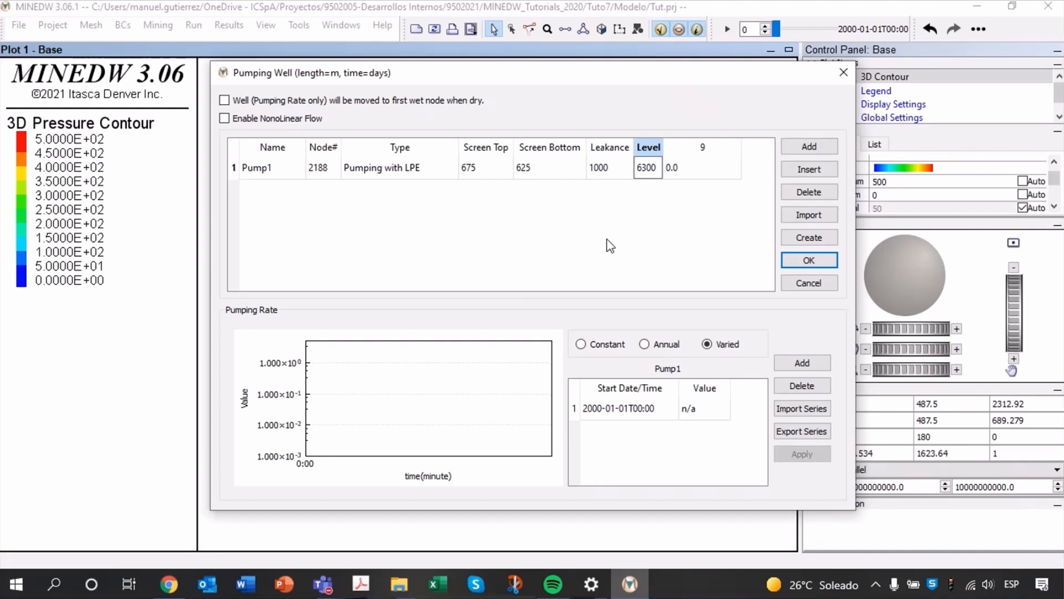
pyautogui.press('Return')
pyautogui.click(651, 176)
pyautogui.click(654, 168)
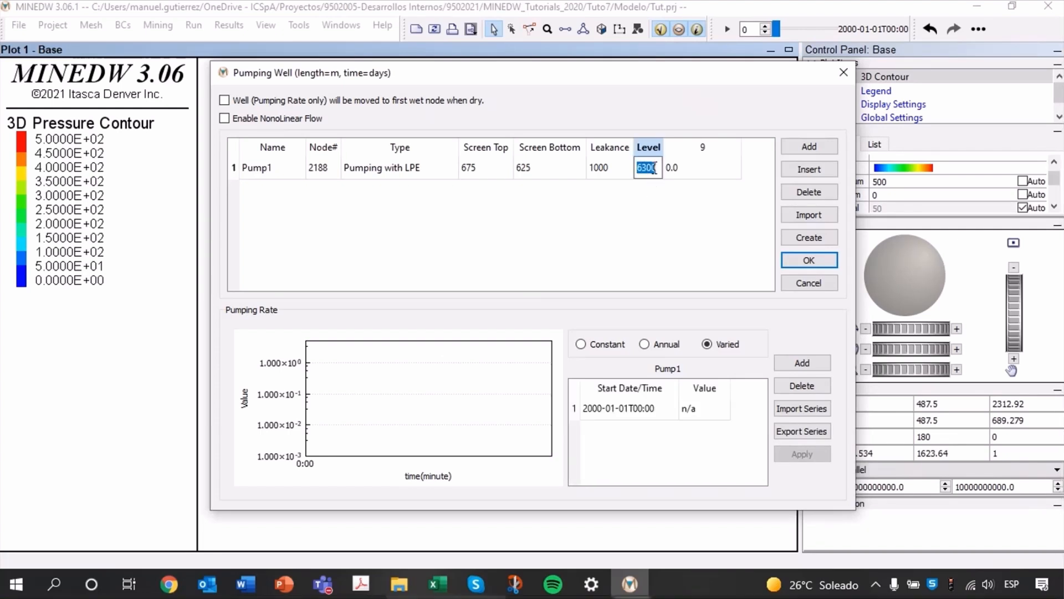
pyautogui.press('BackSpace')
pyautogui.press('Return')
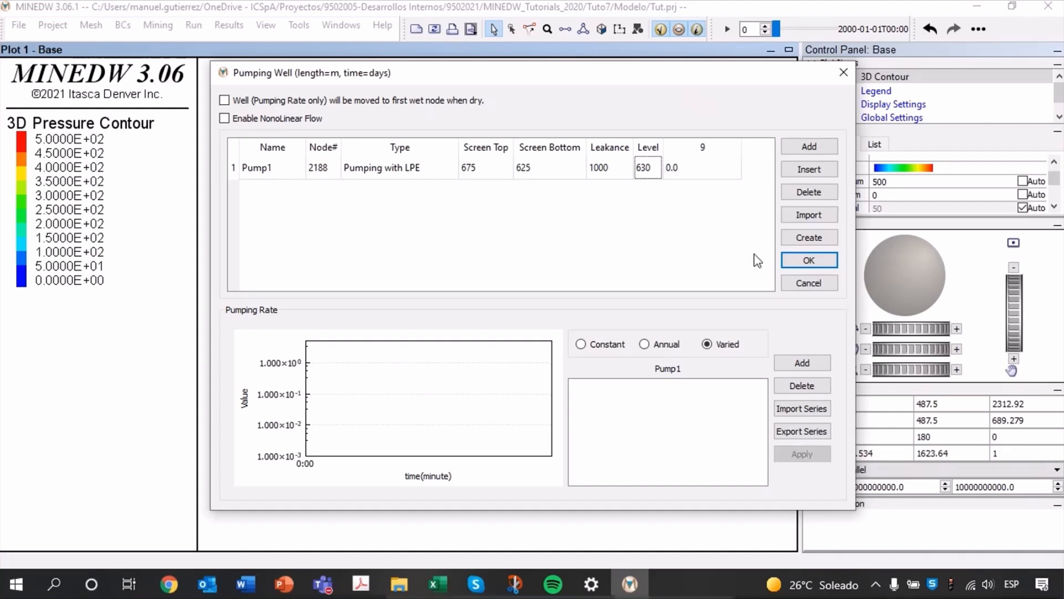
pyautogui.click(808, 261)
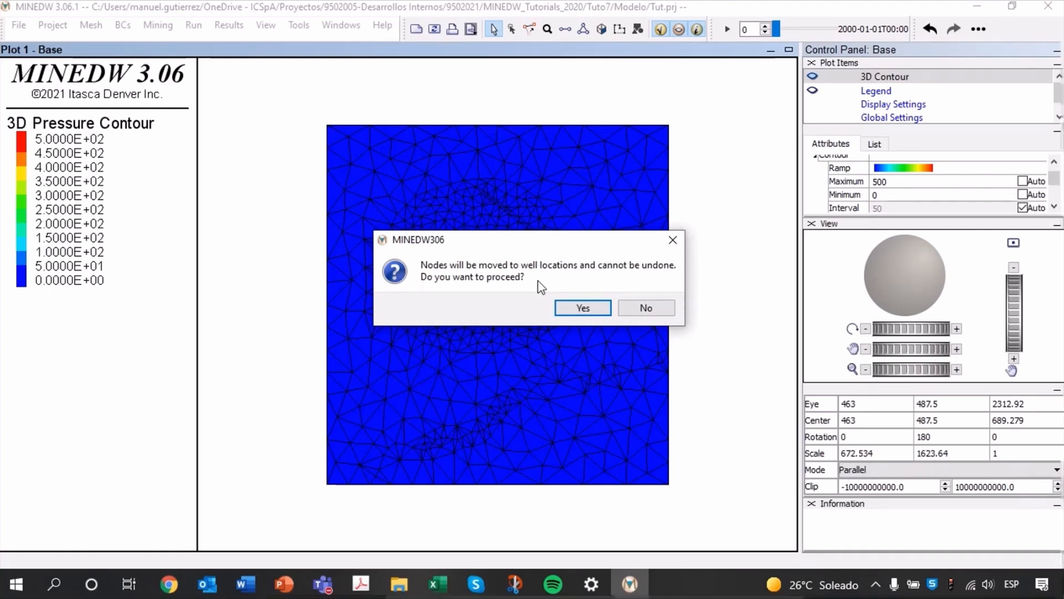
pyautogui.click(646, 309)
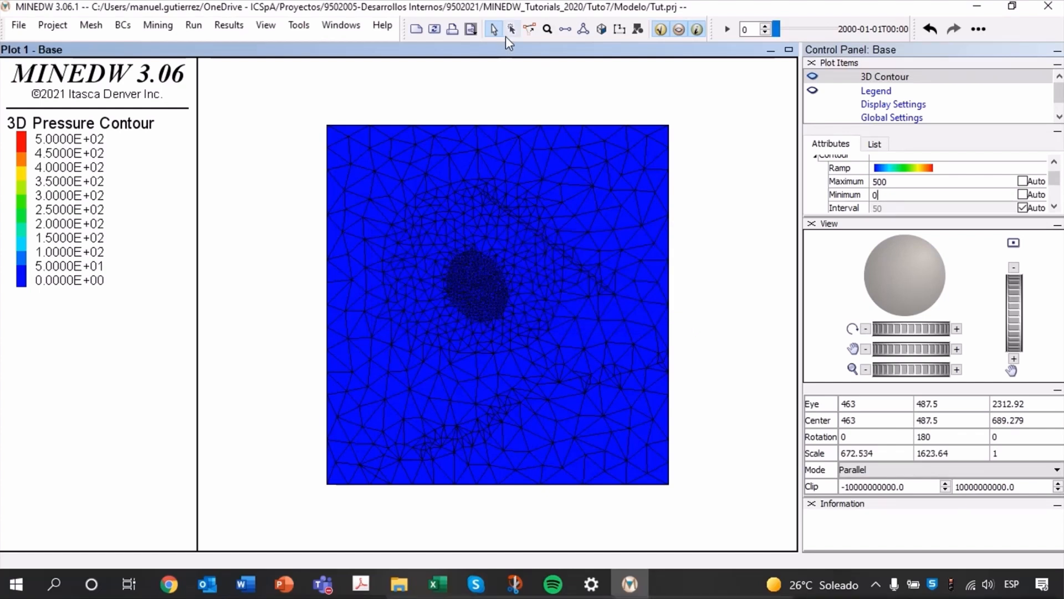
# Hide the 3D Contour plot item and add the Pumping Well item to the plot to inspect the well.
pyautogui.click(852, 81)
pyautogui.click(812, 76)
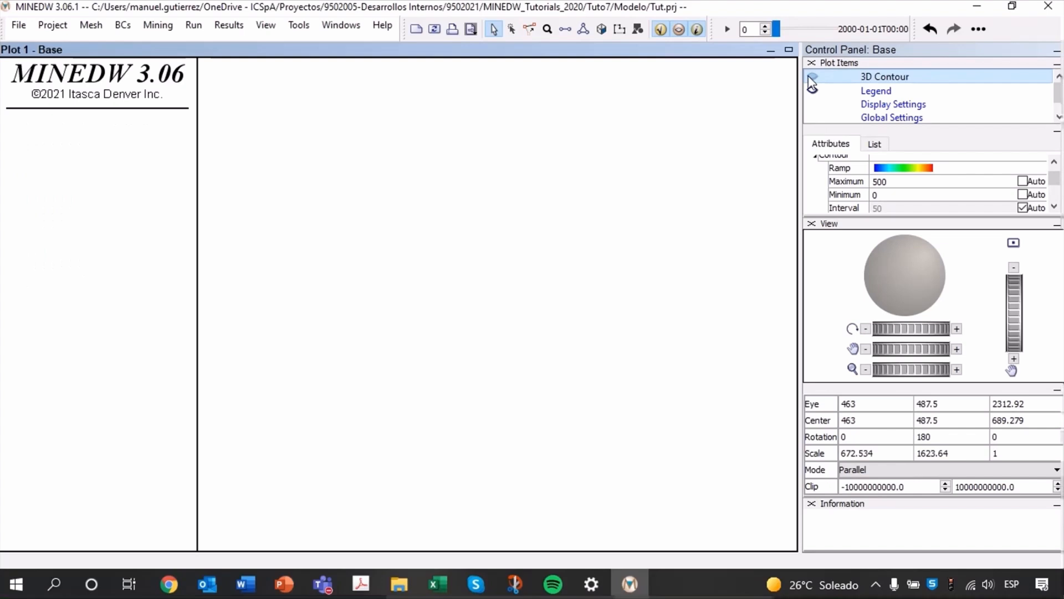
pyautogui.click(874, 143)
pyautogui.scroll(1, 889, 197)
pyautogui.scroll(1, 889, 197)
pyautogui.doubleClick(899, 187)
pyautogui.scroll(-1, 905, 190)
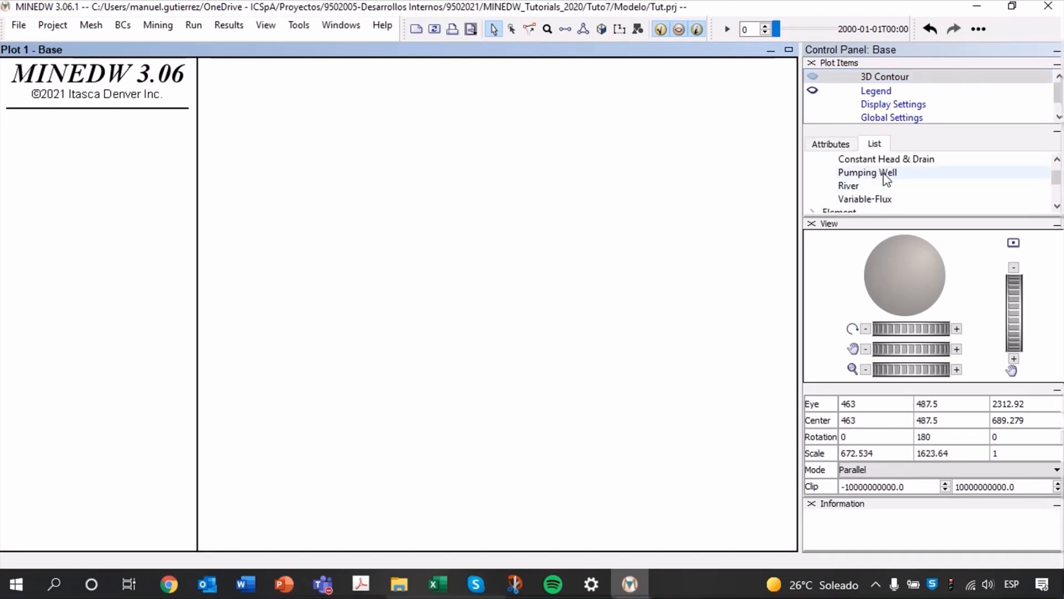
pyautogui.doubleClick(891, 173)
pyautogui.scroll(2, 515, 339)
pyautogui.moveTo(516, 340)
pyautogui.mouseDown()
pyautogui.moveTo(527, 333)
pyautogui.moveTo(516, 247)
pyautogui.moveTo(515, 337)
pyautogui.mouseUp()
pyautogui.moveTo(520, 284); pyautogui.dragTo(530, 307)
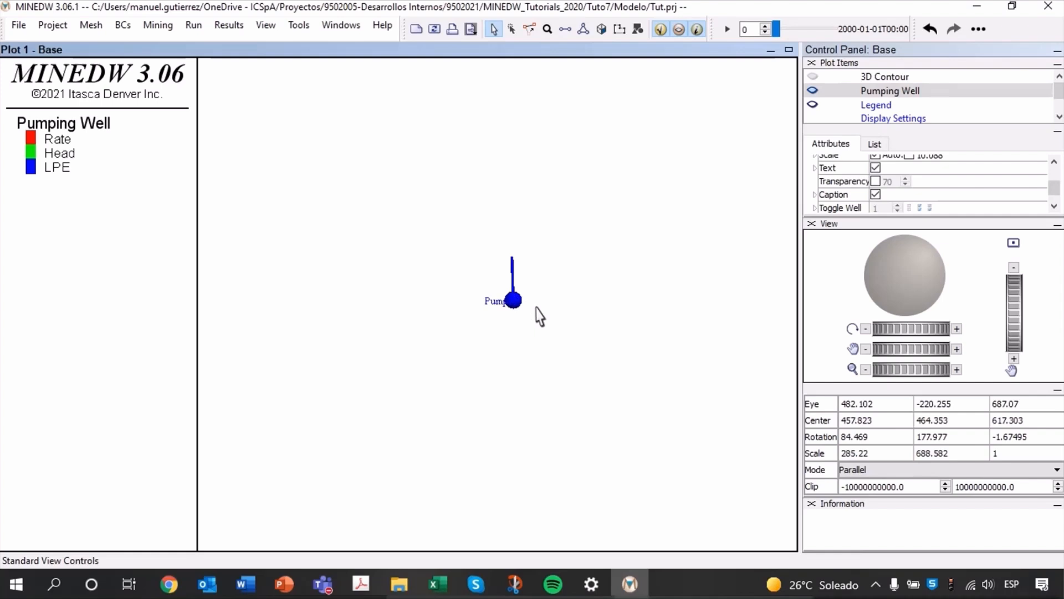
pyautogui.click(520, 278)
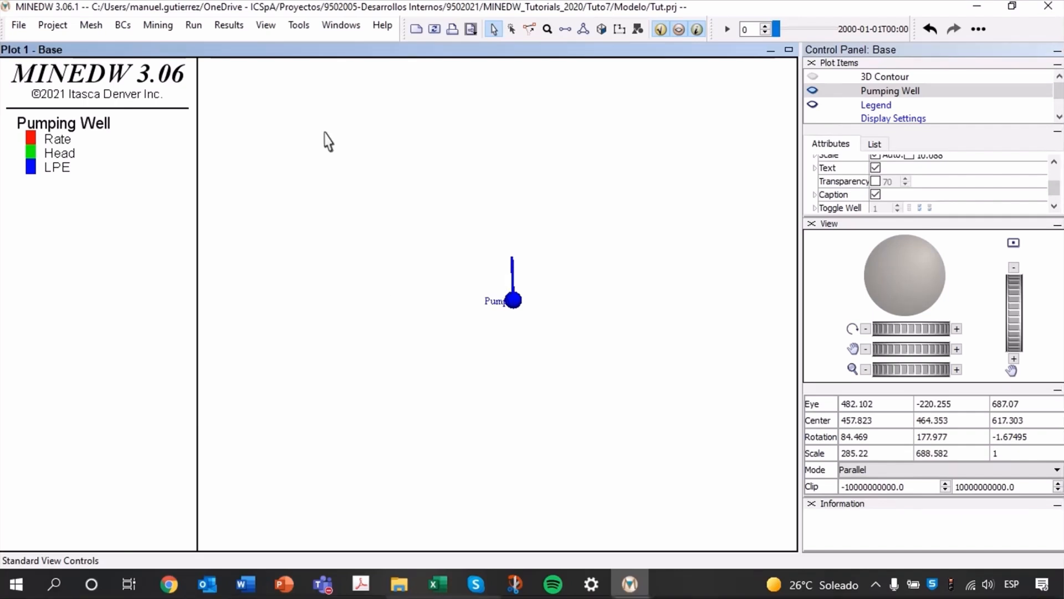
# Reopen the pumping well settings and give Pump1 a varied pumping rate of -200 starting 2001-01-01.
pyautogui.click(122, 26)
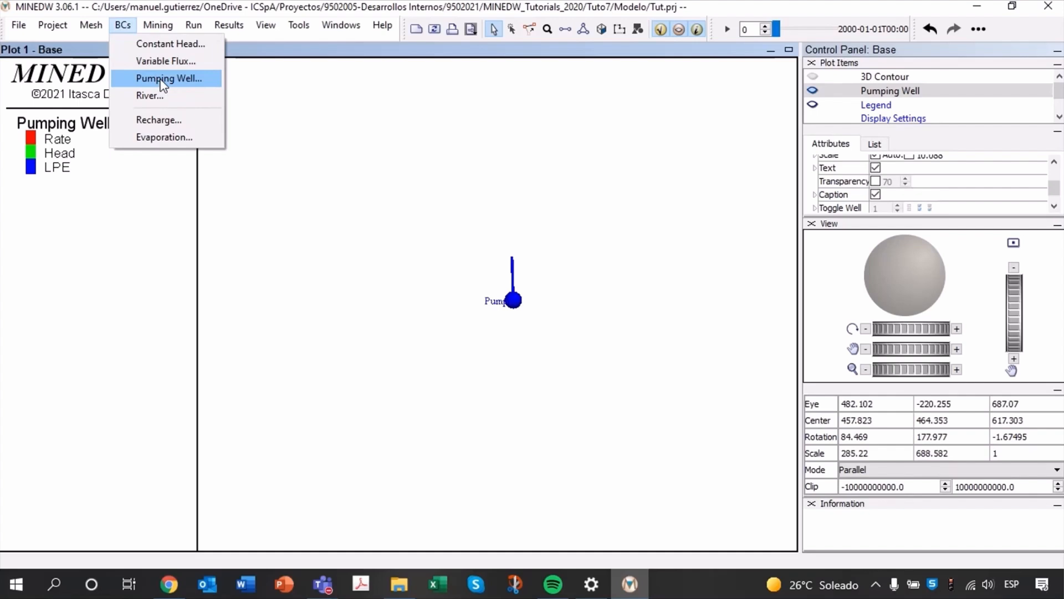
pyautogui.click(162, 80)
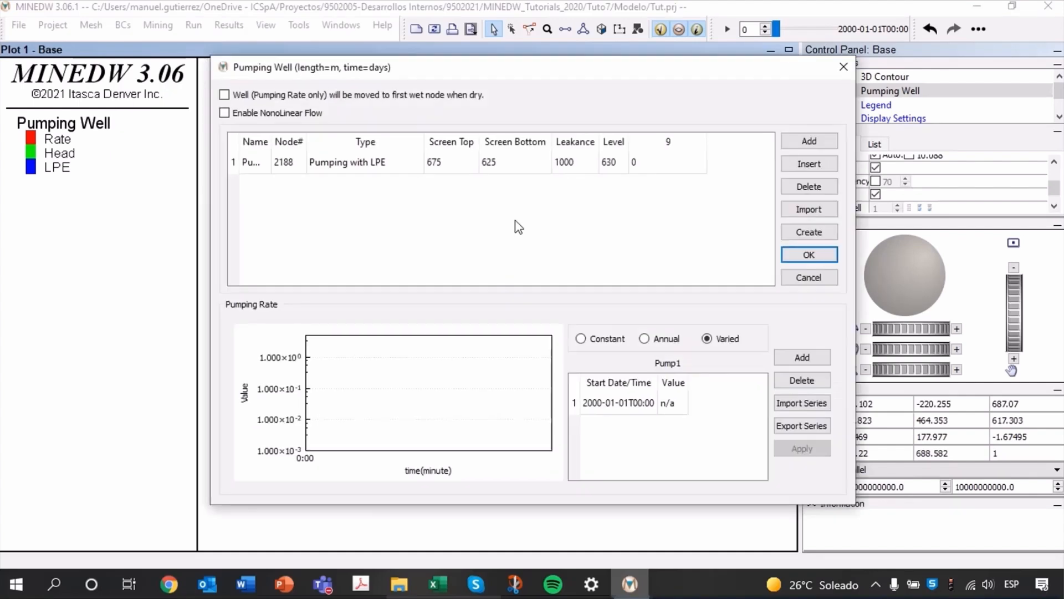
pyautogui.doubleClick(243, 163)
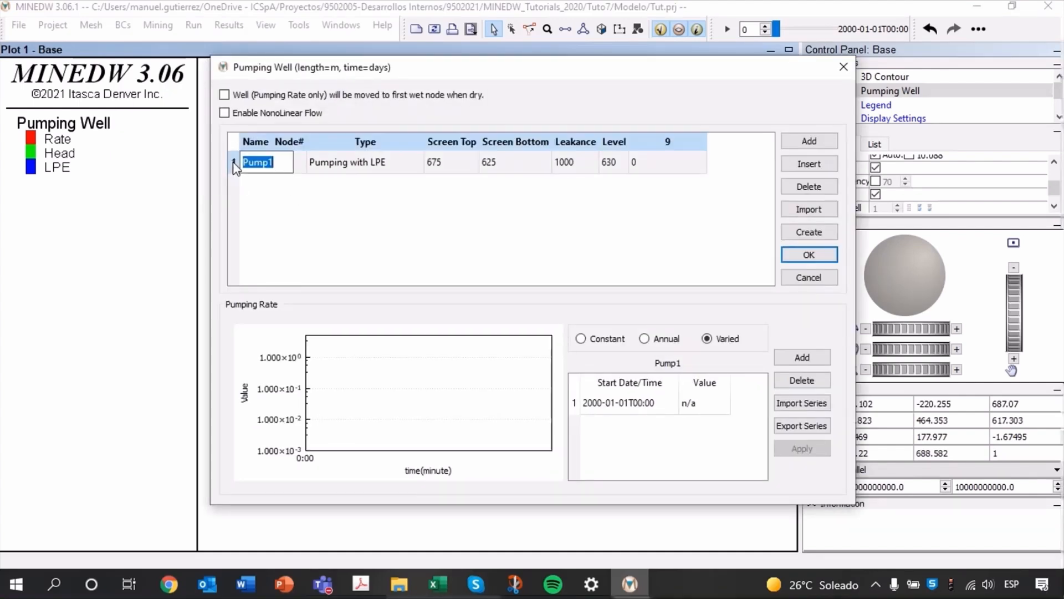
pyautogui.doubleClick(622, 403)
pyautogui.write('2001')
pyautogui.press('BackSpace')
pyautogui.write('01')
pyautogui.doubleClick(705, 405)
pyautogui.write('-')
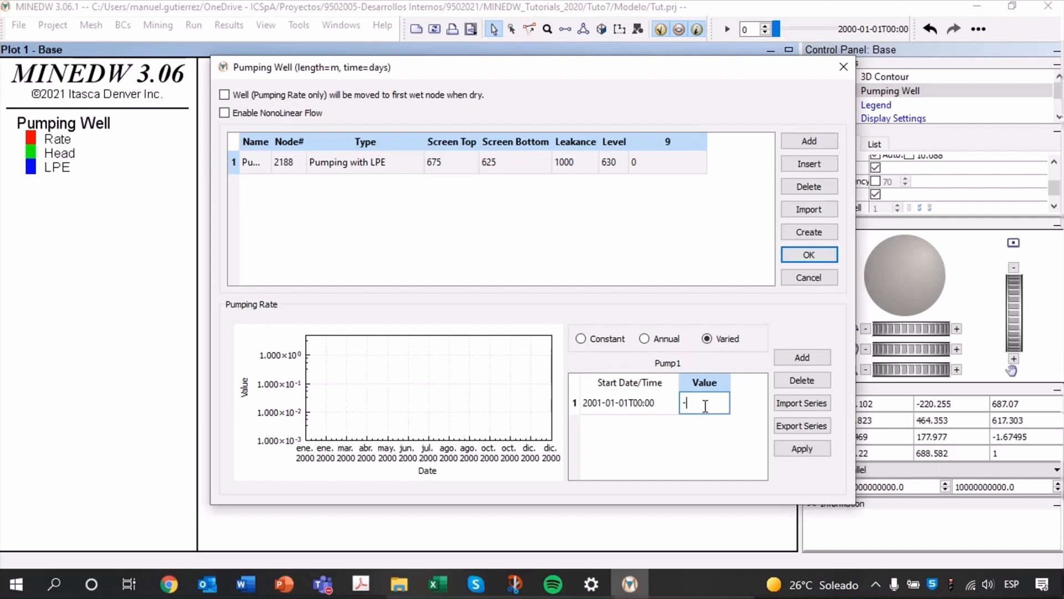
pyautogui.write('200')
pyautogui.press('Return')
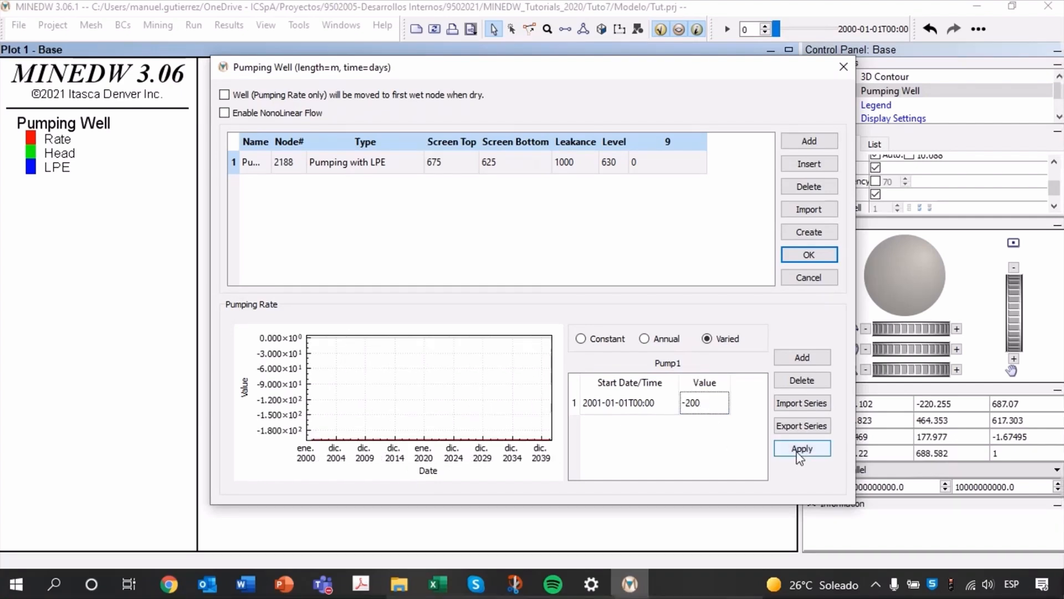
# Add a second rate entry for Pump1 starting 2002-01-01 with value 0, apply the series and accept the well settings.
pyautogui.click(801, 357)
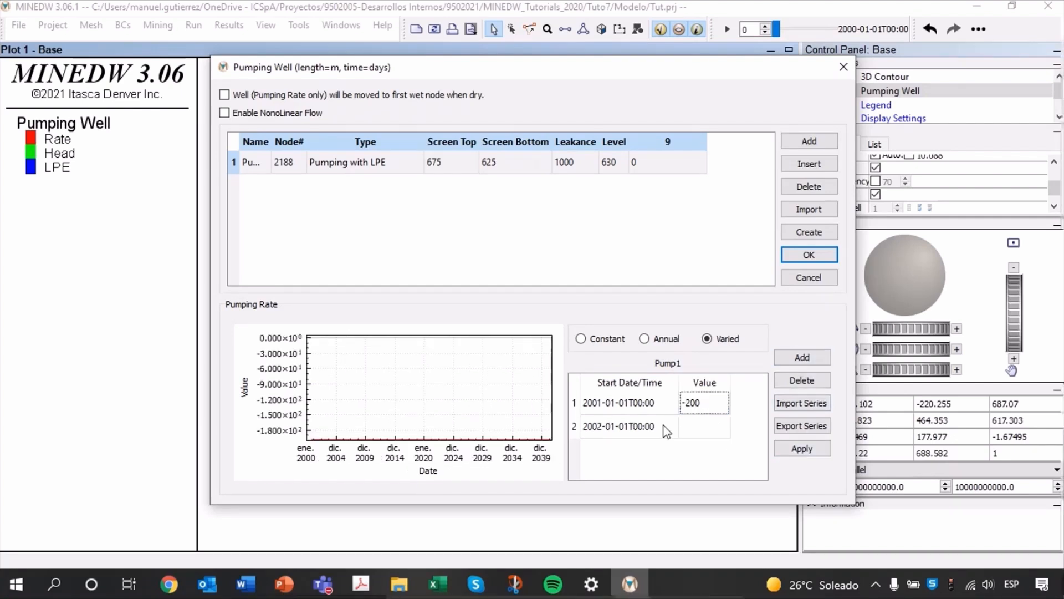
pyautogui.doubleClick(713, 432)
pyautogui.press('Return')
pyautogui.click(811, 450)
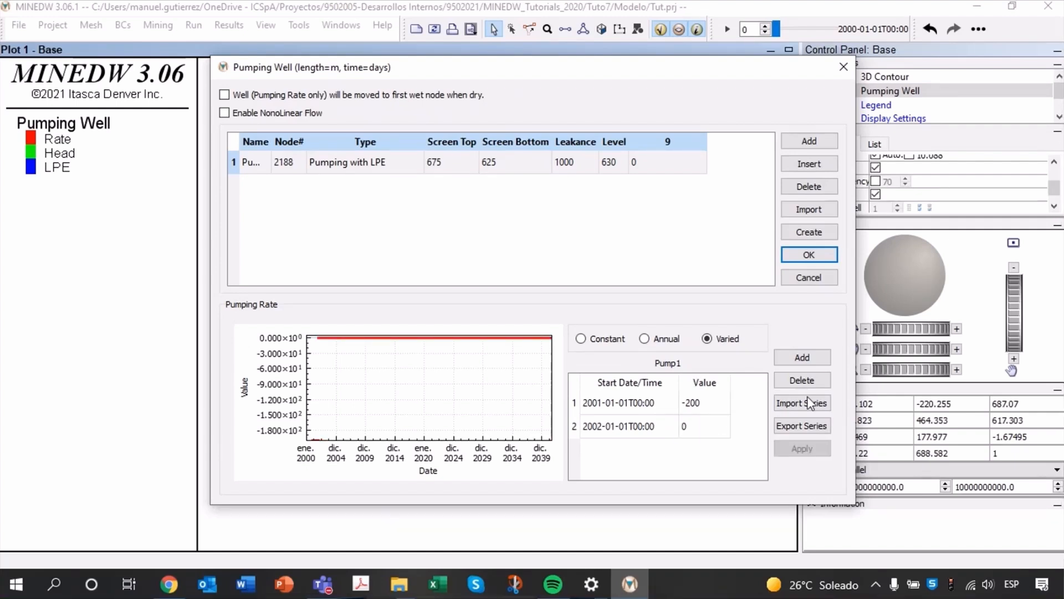
pyautogui.click(807, 256)
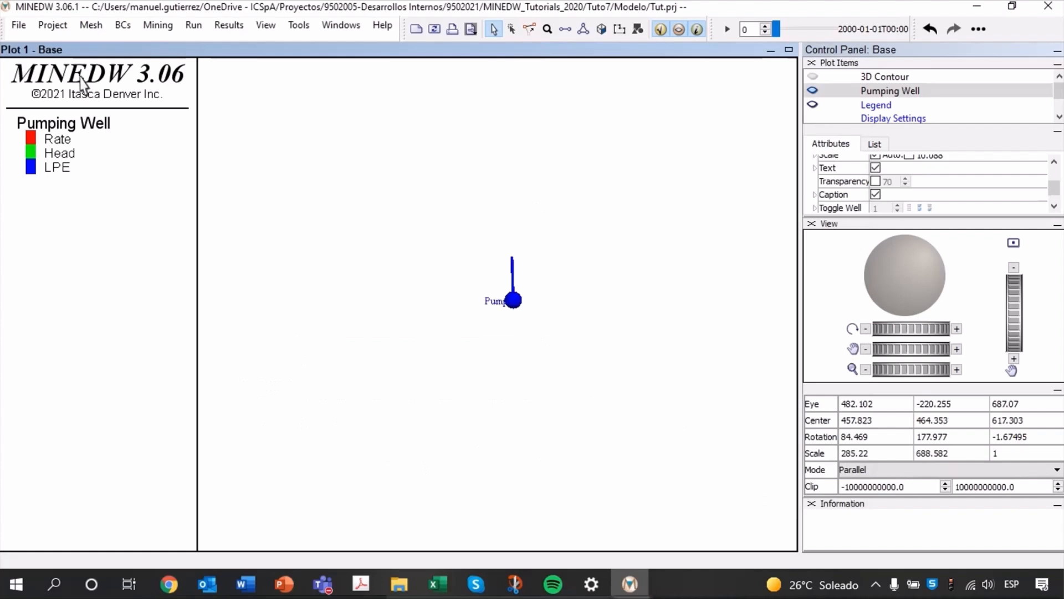
# Save the project and create the simulation data set in the Modelo folder.
pyautogui.click(19, 24)
pyautogui.click(53, 82)
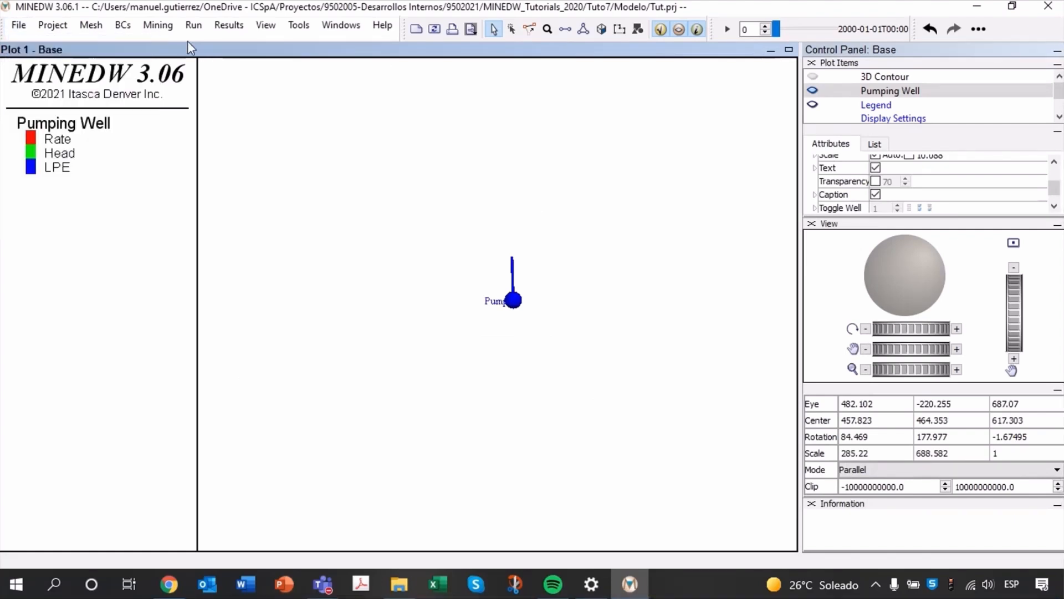
pyautogui.click(199, 27)
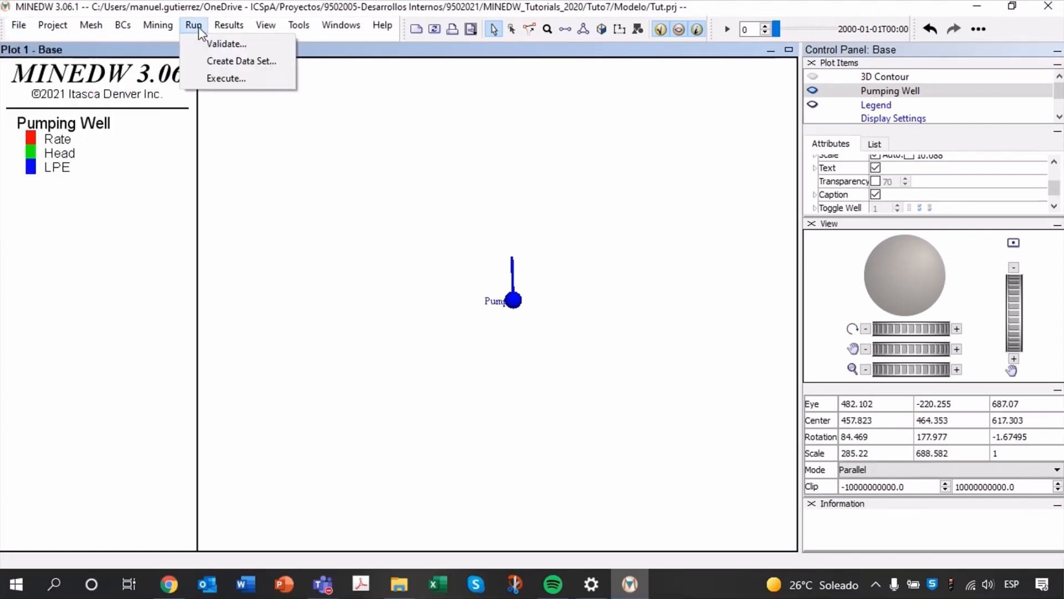
pyautogui.click(200, 61)
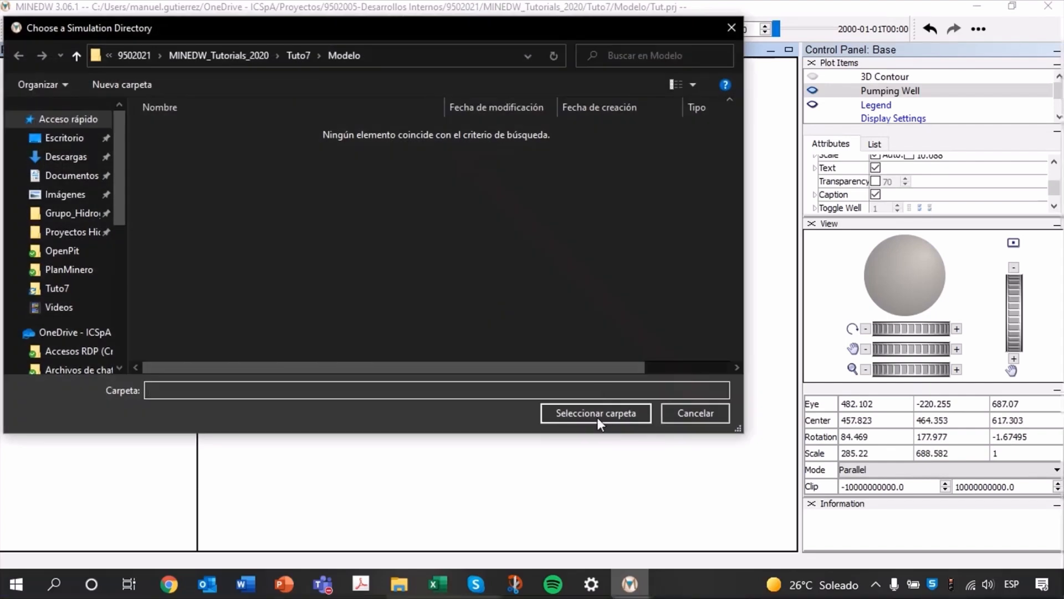
pyautogui.click(597, 417)
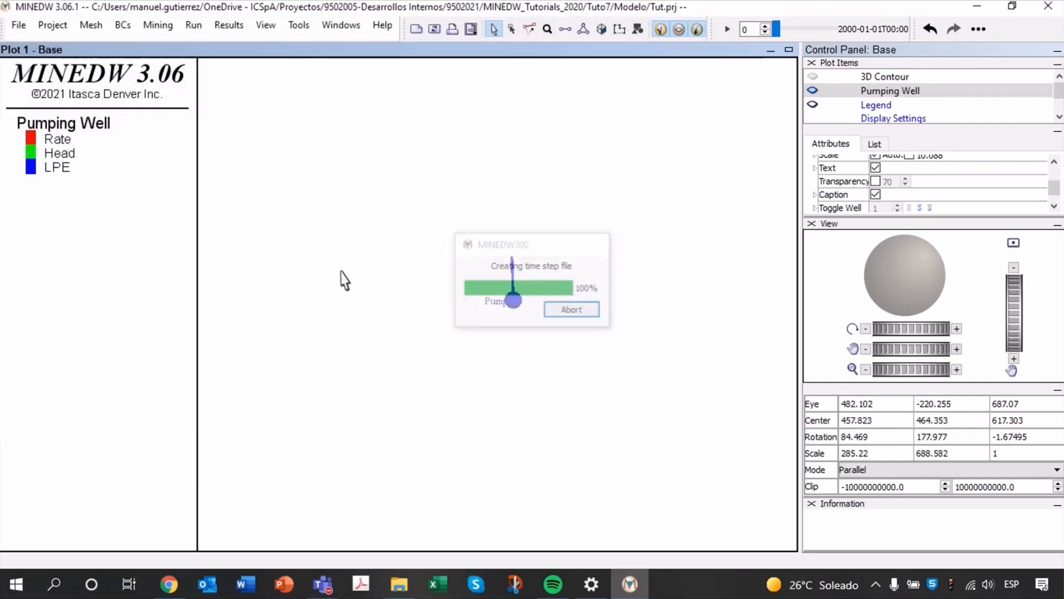
# Execute the simulation using the data set in the Modelo folder and close the run window once all time steps finish.
pyautogui.click(201, 25)
pyautogui.click(214, 78)
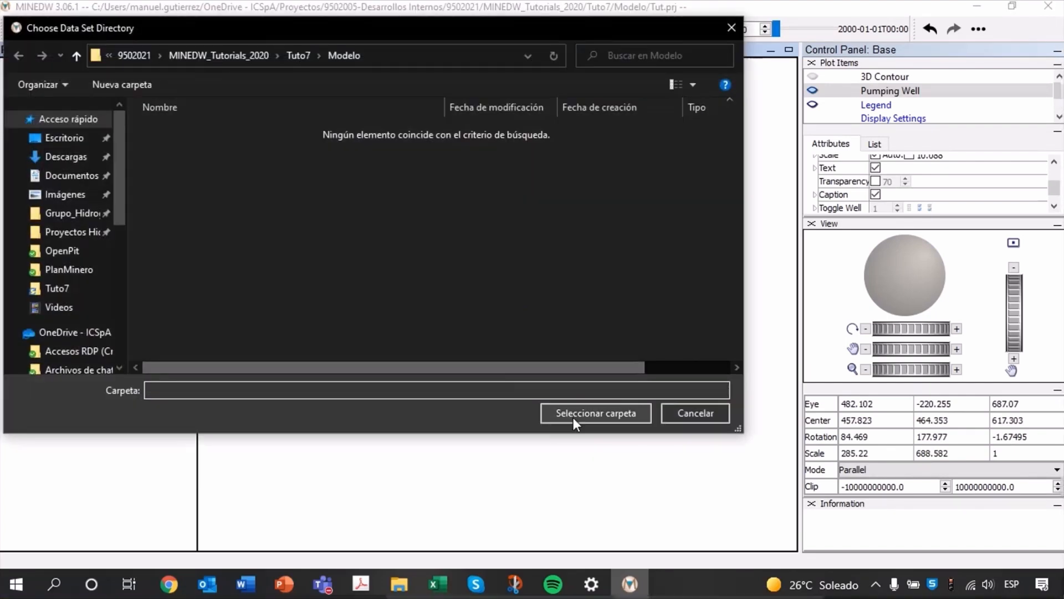
pyautogui.click(573, 417)
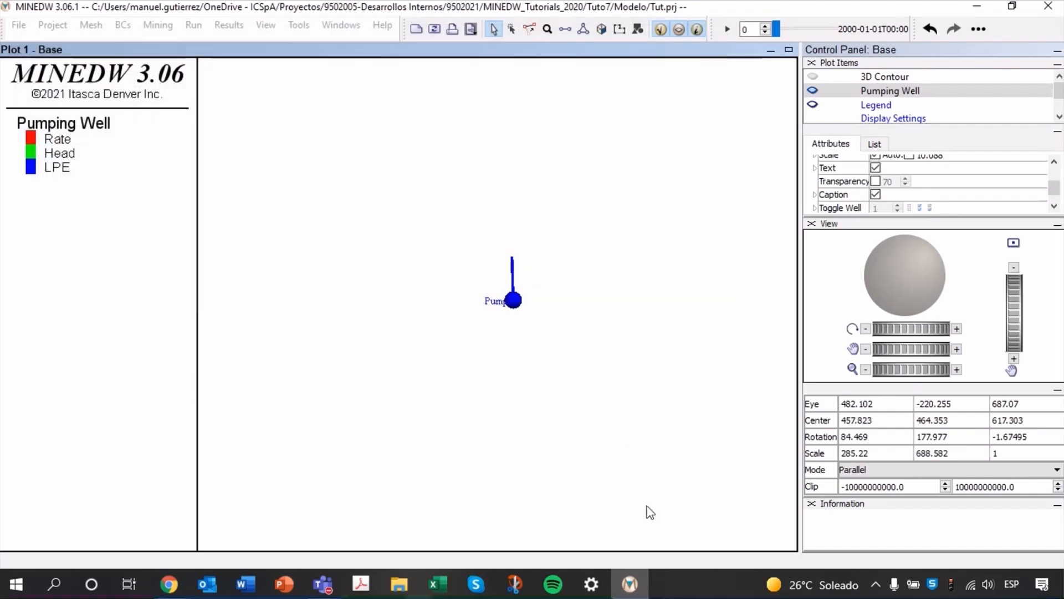
pyautogui.moveTo(635, 576)
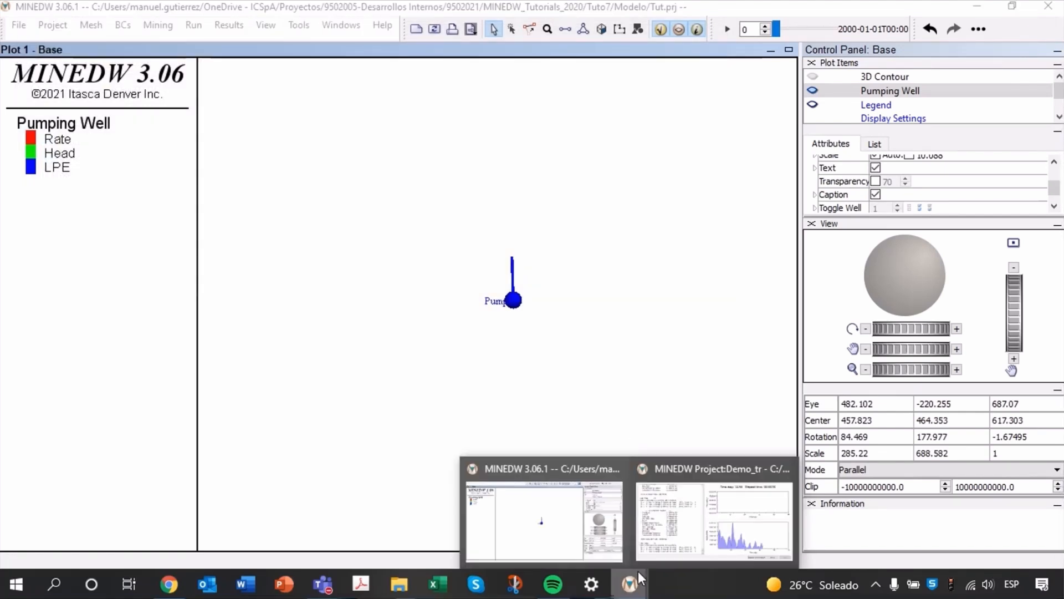
pyautogui.click(709, 515)
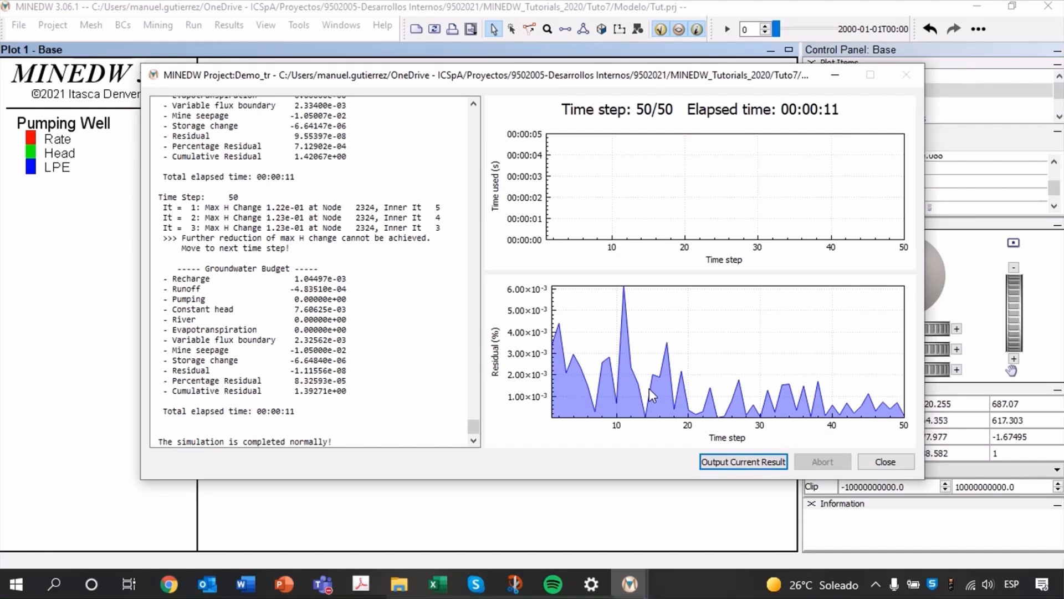
pyautogui.click(896, 464)
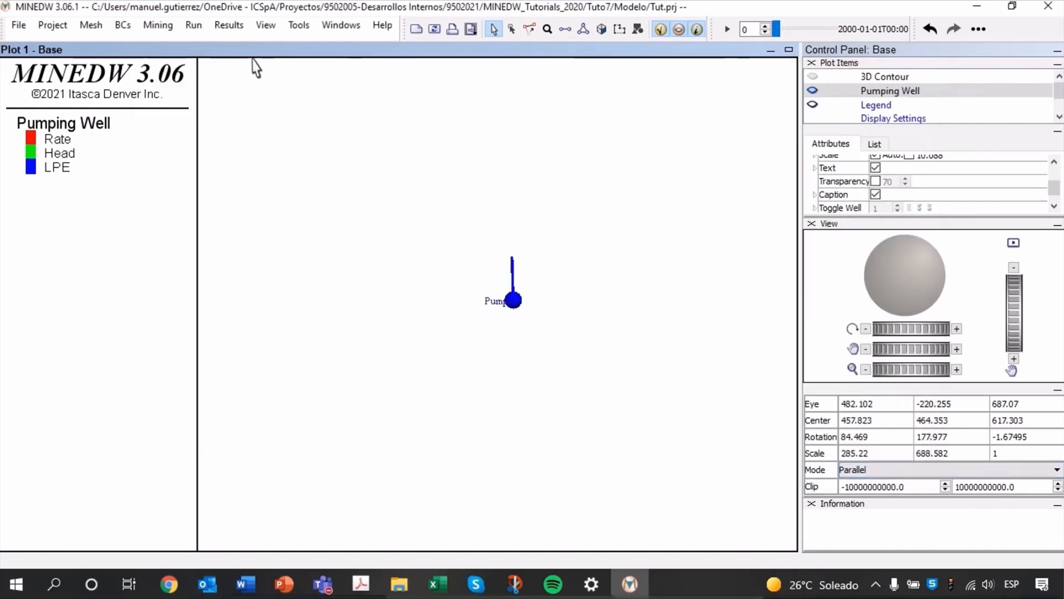
# Read the simulation results from the file Demotr.plb.
pyautogui.click(228, 28)
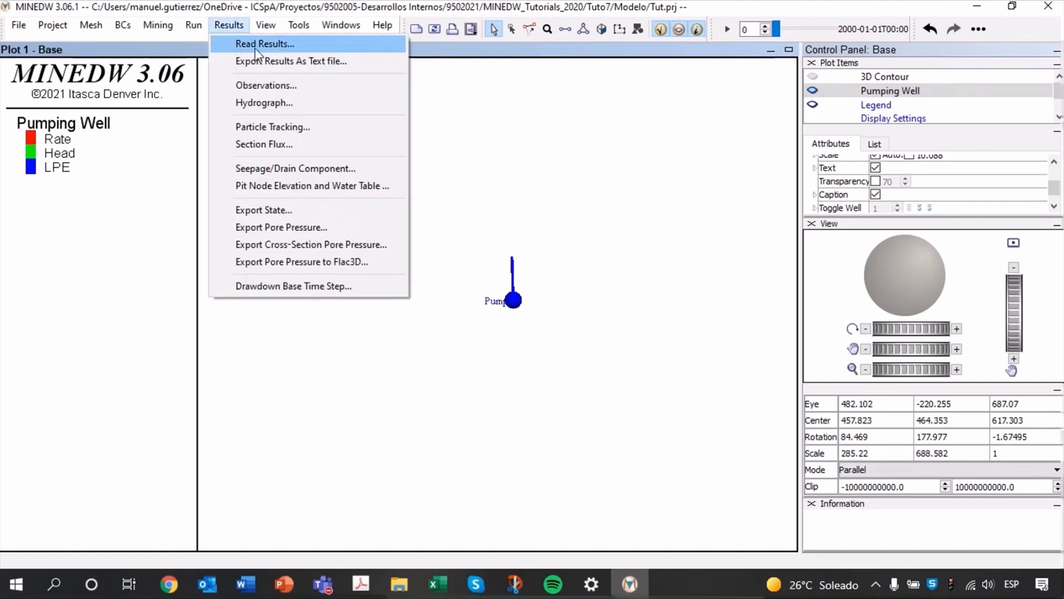
pyautogui.click(257, 44)
pyautogui.click(426, 177)
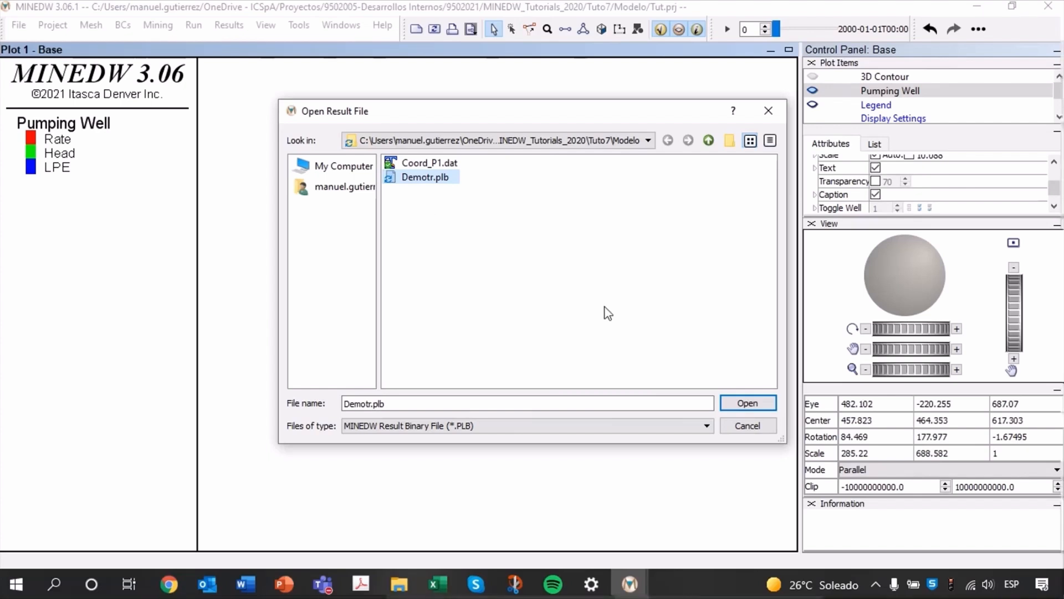
pyautogui.click(764, 409)
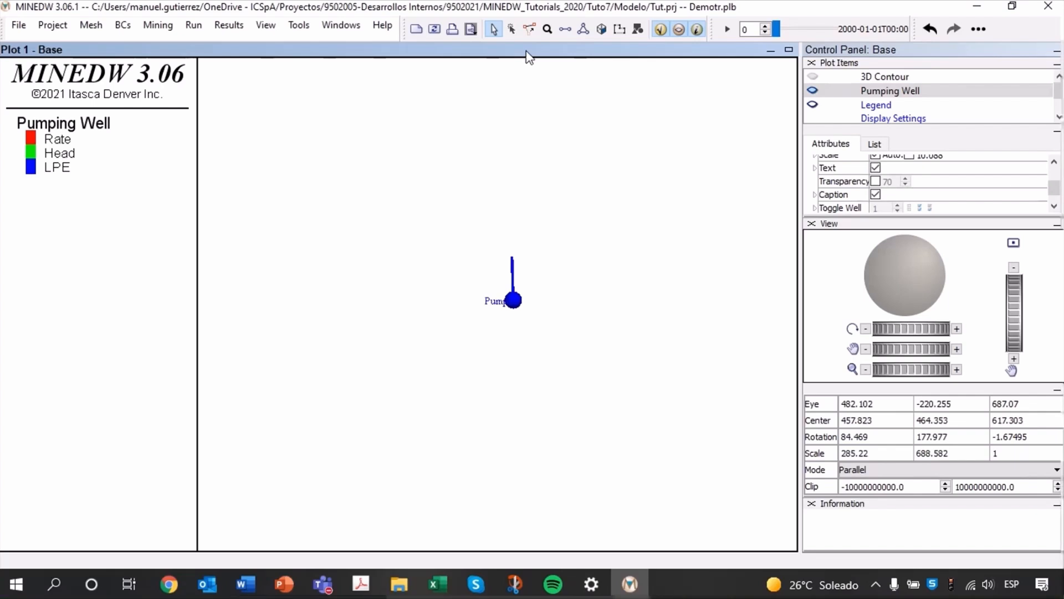
# Show the 3D Contour plot item to view the pressure results over the model.
pyautogui.click(874, 144)
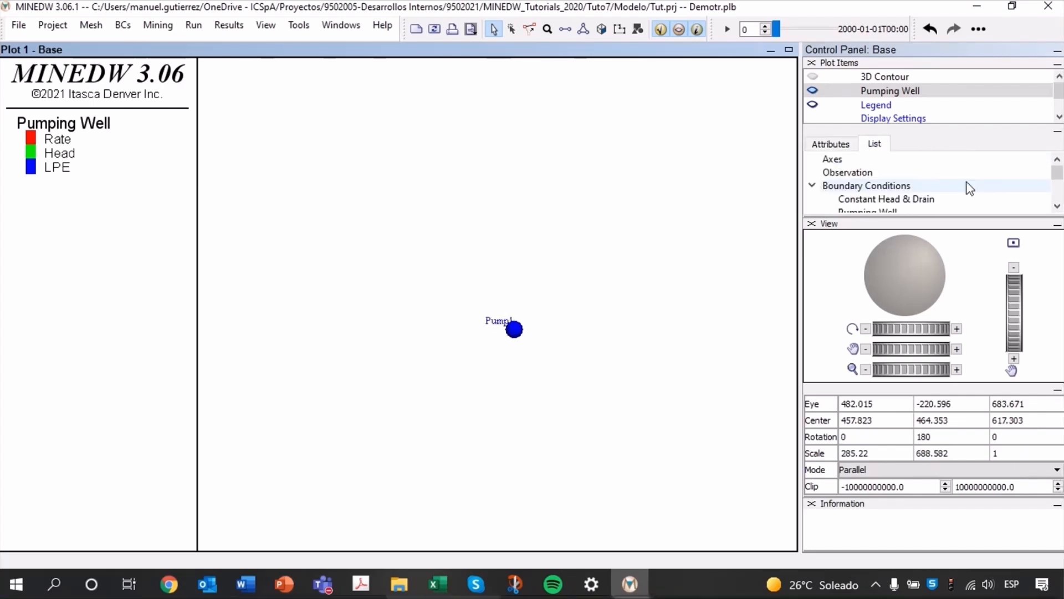
pyautogui.click(813, 80)
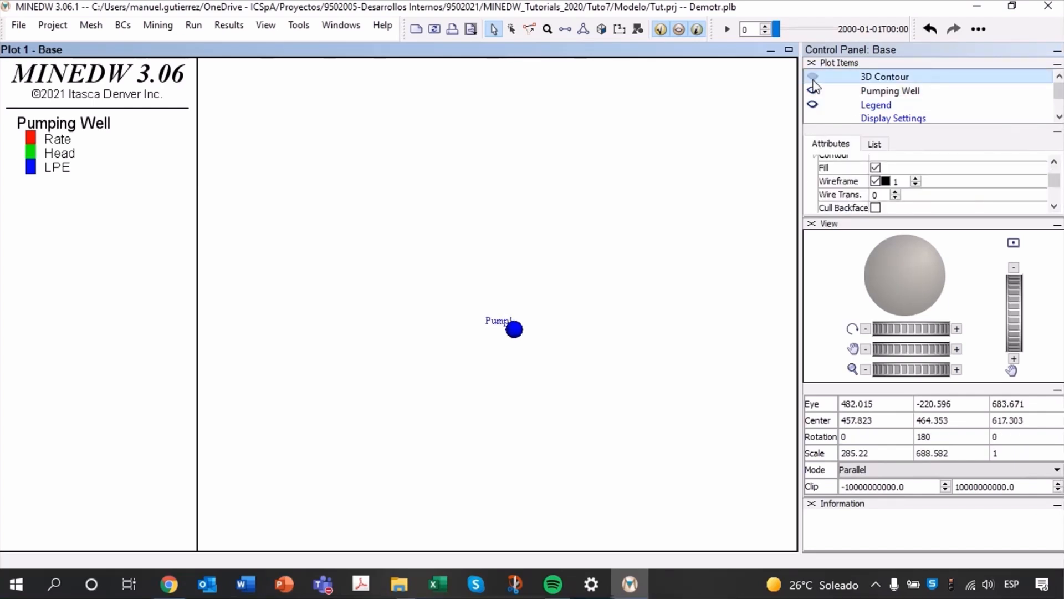
pyautogui.click(813, 77)
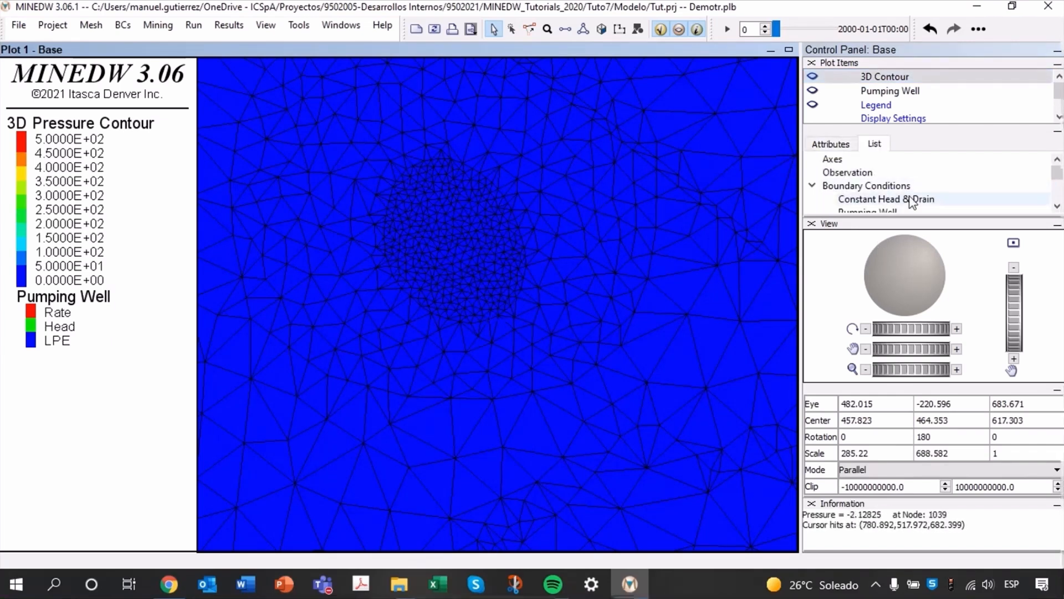
pyautogui.scroll(-1, 917, 200)
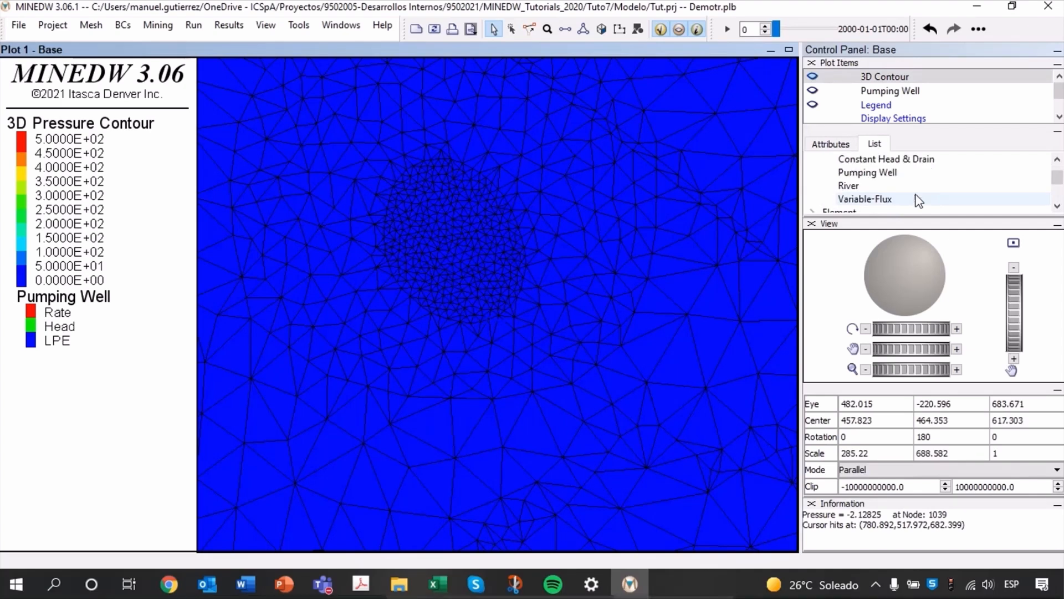
pyautogui.moveTo(634, 285); pyautogui.dragTo(629, 238)
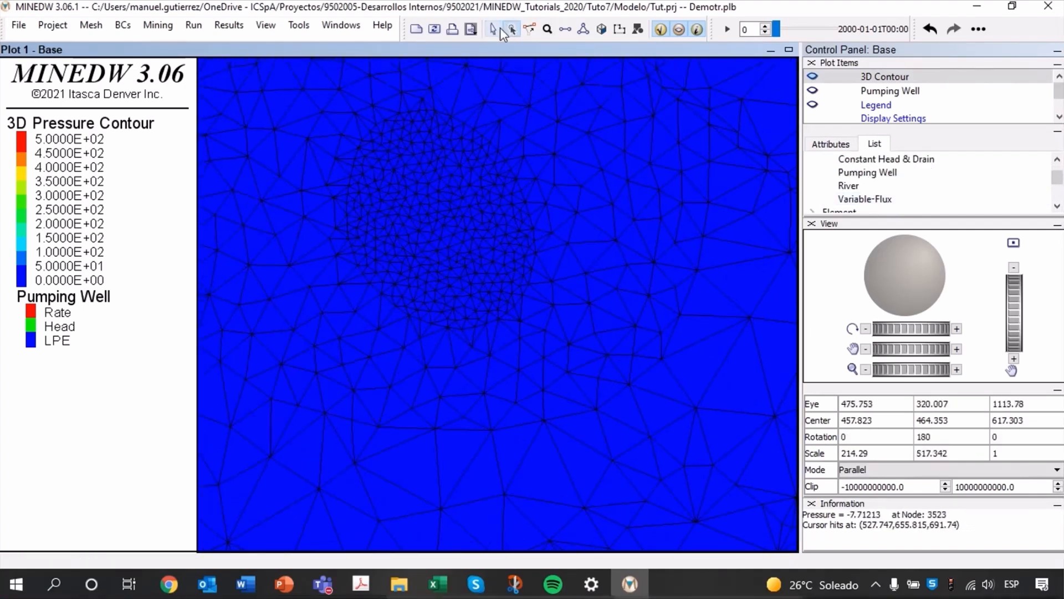
# Hide the 3D Contour plot item and centre the plot closely on Pump1.
pyautogui.click(812, 76)
pyautogui.scroll(9, 487, 351)
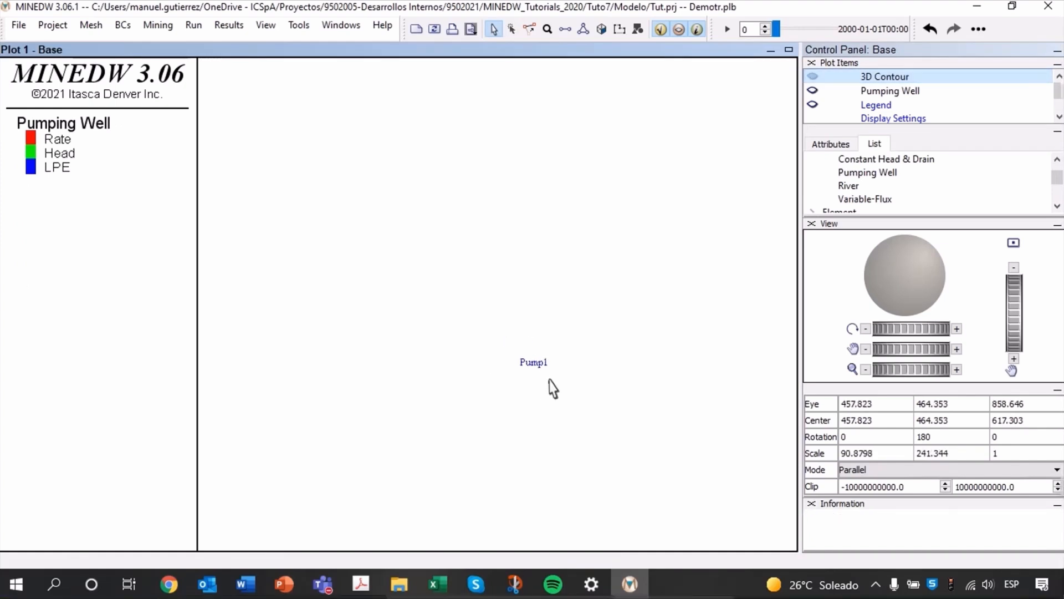
pyautogui.moveTo(550, 379); pyautogui.dragTo(524, 275, button='middle')
pyautogui.scroll(4, 531, 276)
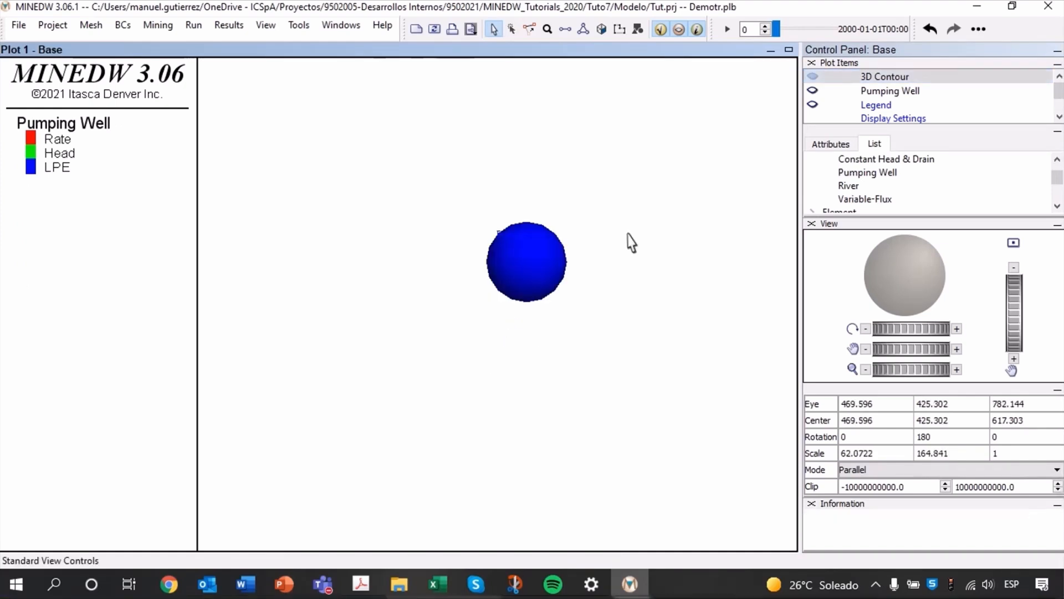
pyautogui.click(889, 91)
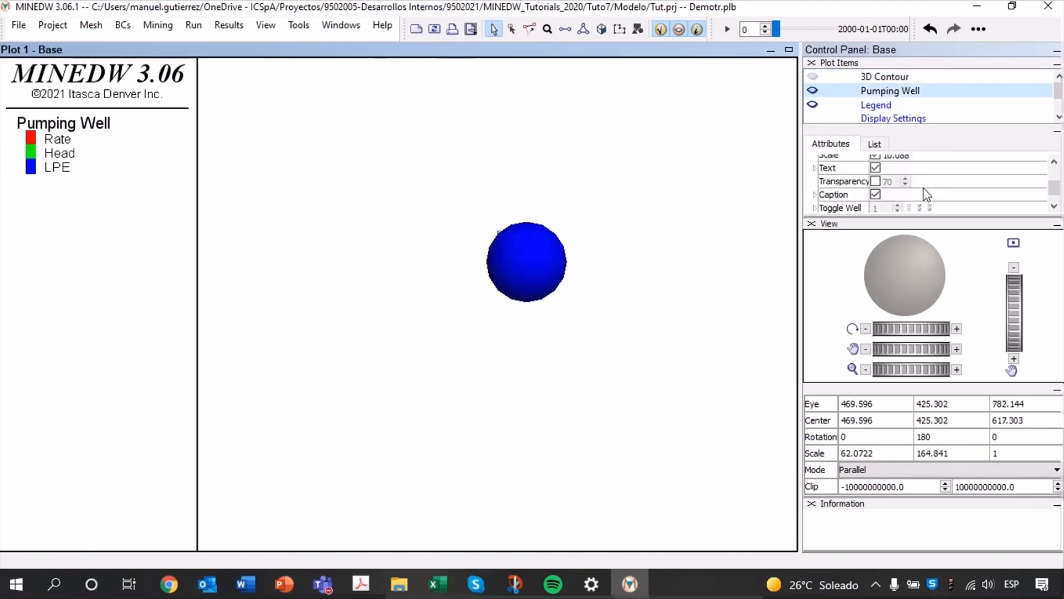
# Show the 3D Contour again, cut the model with a vertical plane through Pump1 and snap the view to that plane.
pyautogui.click(812, 77)
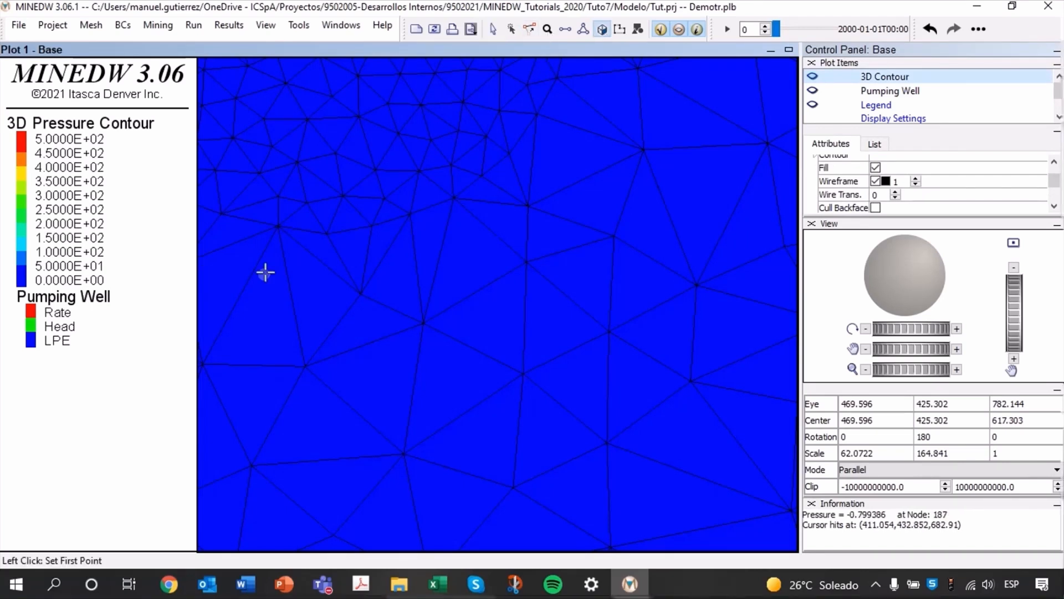
pyautogui.click(239, 269)
pyautogui.click(750, 265)
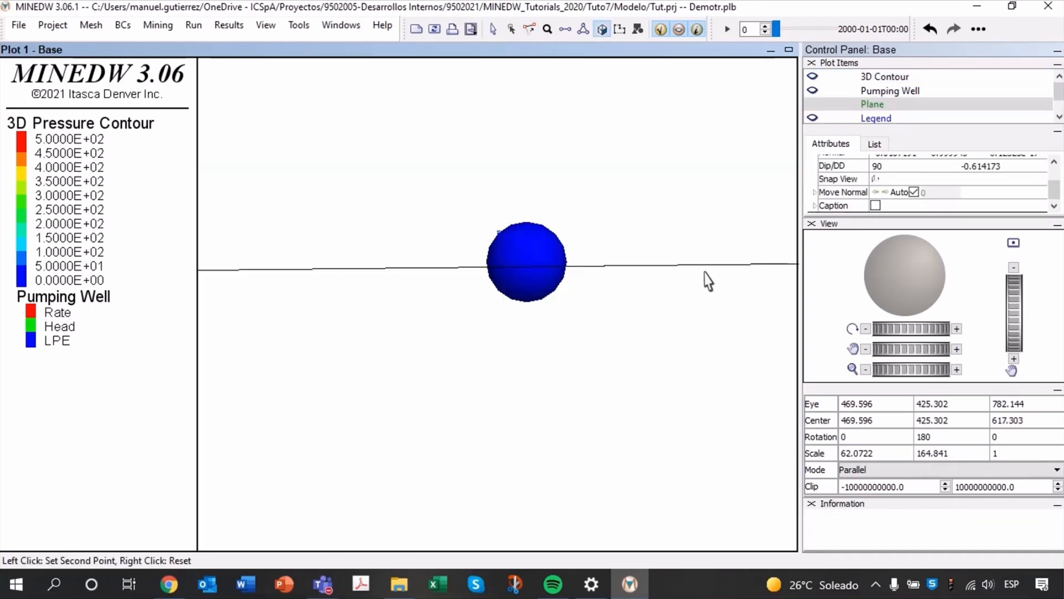
pyautogui.click(874, 179)
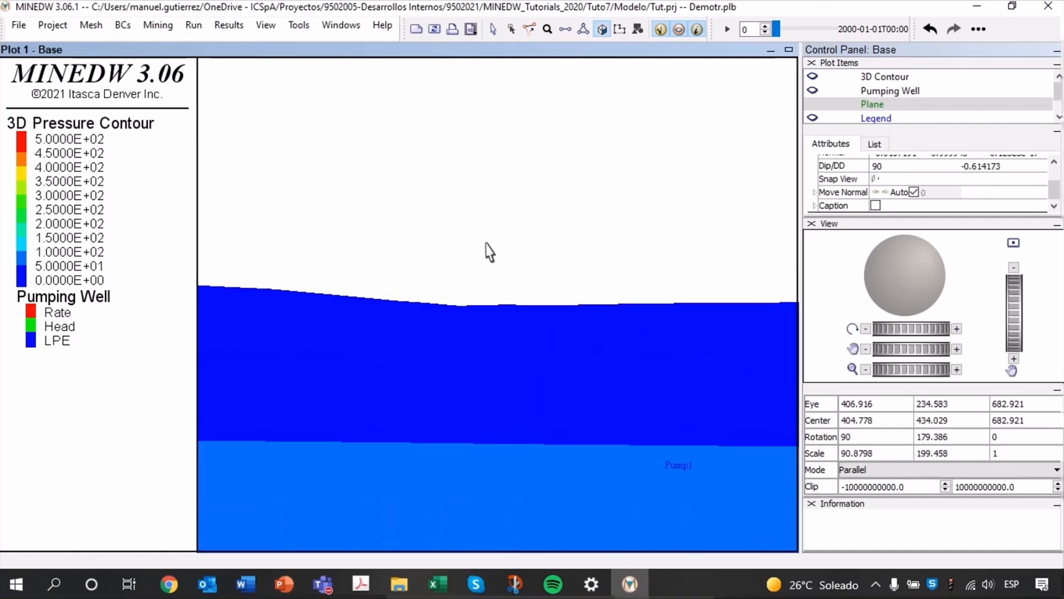
pyautogui.click(494, 29)
pyautogui.moveTo(563, 180); pyautogui.dragTo(558, 170, button='middle')
pyautogui.scroll(-7, 618, 306)
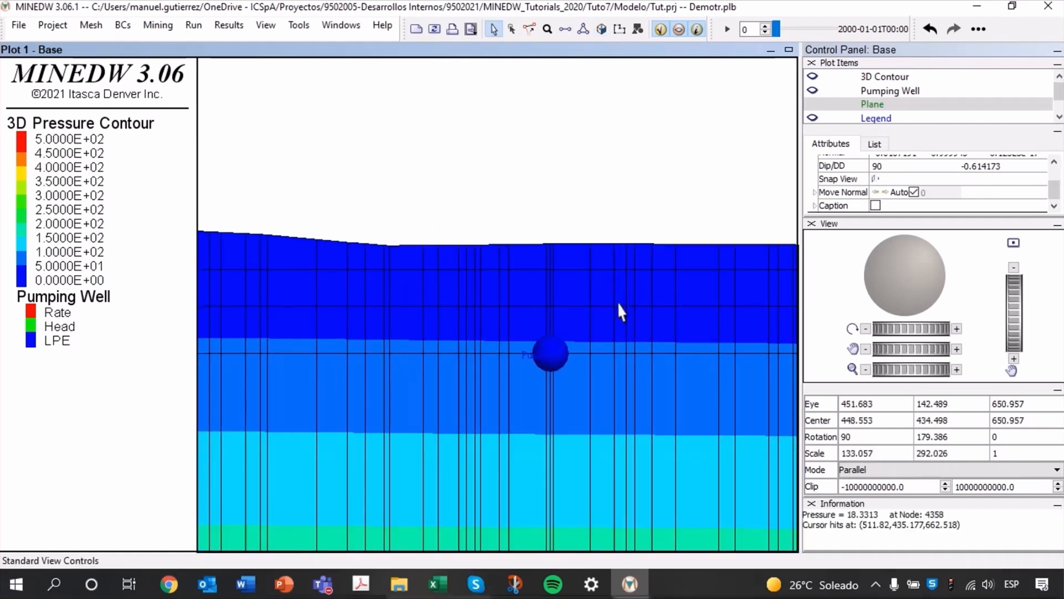
pyautogui.moveTo(634, 354); pyautogui.dragTo(621, 292, button='middle')
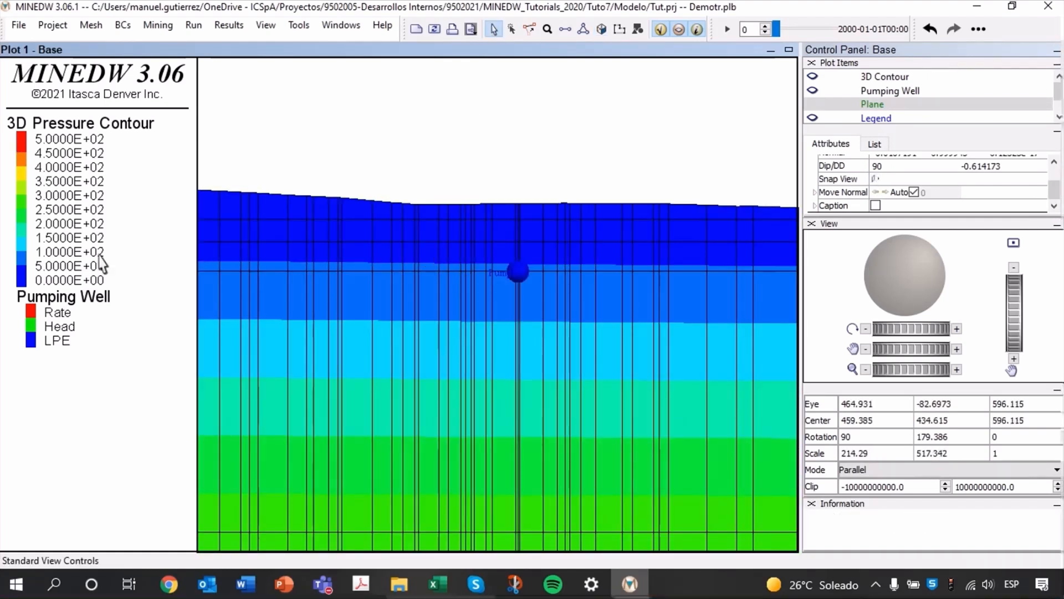
pyautogui.scroll(-3, 557, 217)
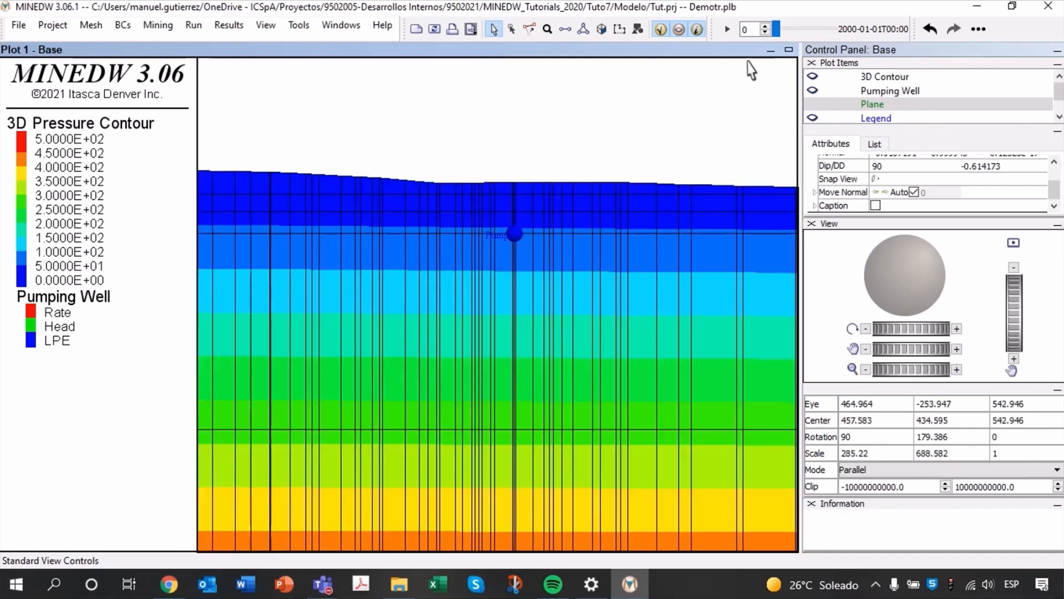
pyautogui.click(765, 25)
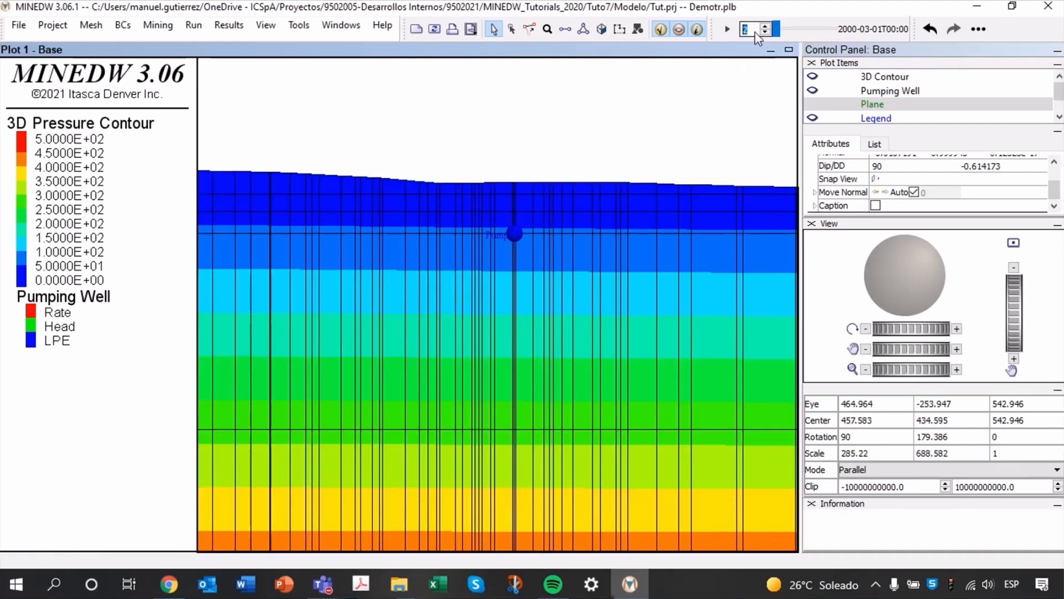
pyautogui.write('5')
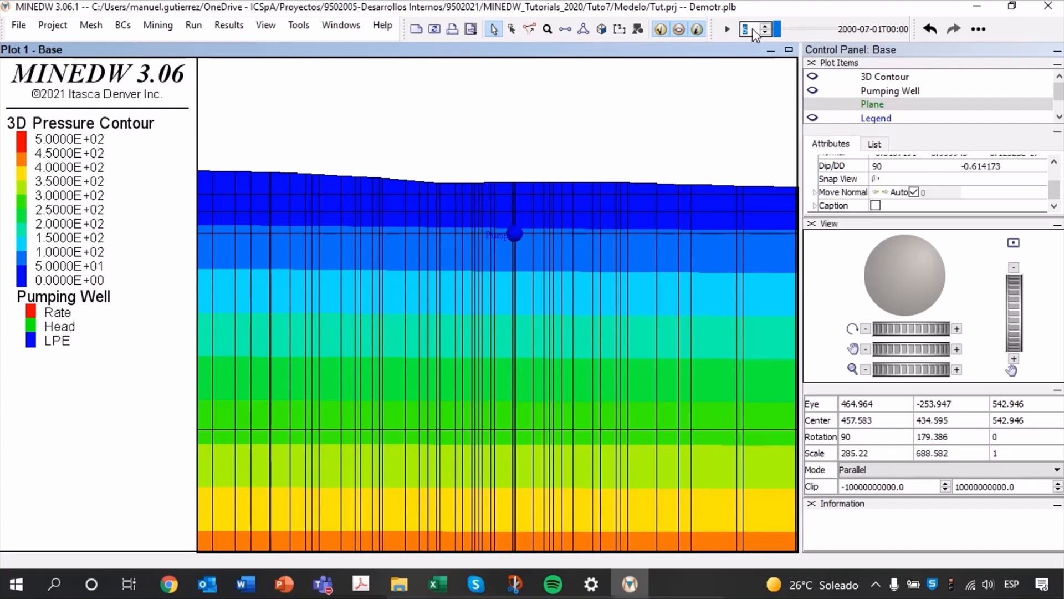
pyautogui.scroll(3, 752, 30)
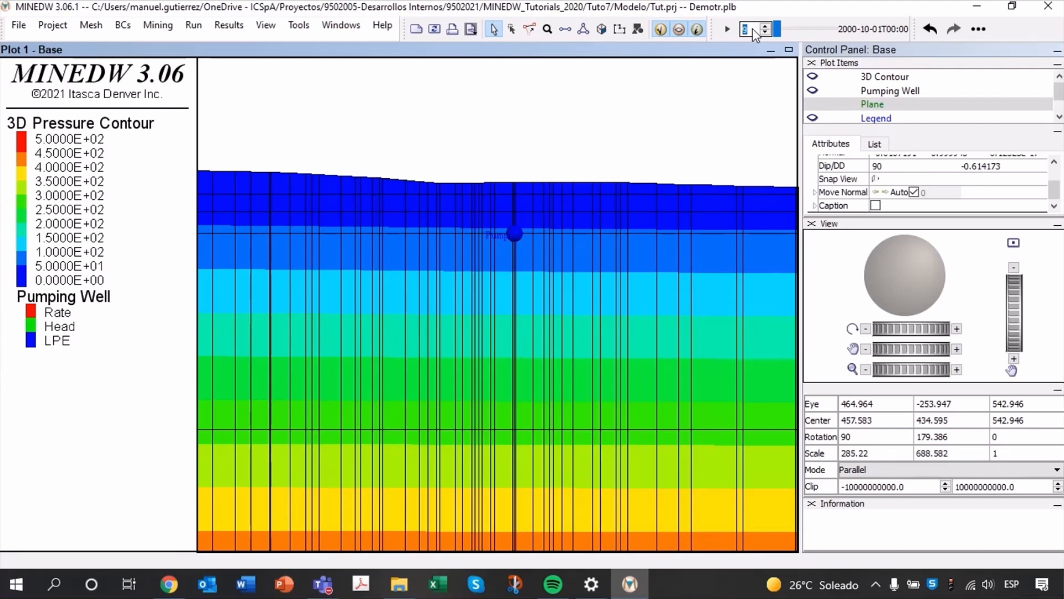
pyautogui.scroll(1, 752, 33)
pyautogui.scroll(2, 754, 35)
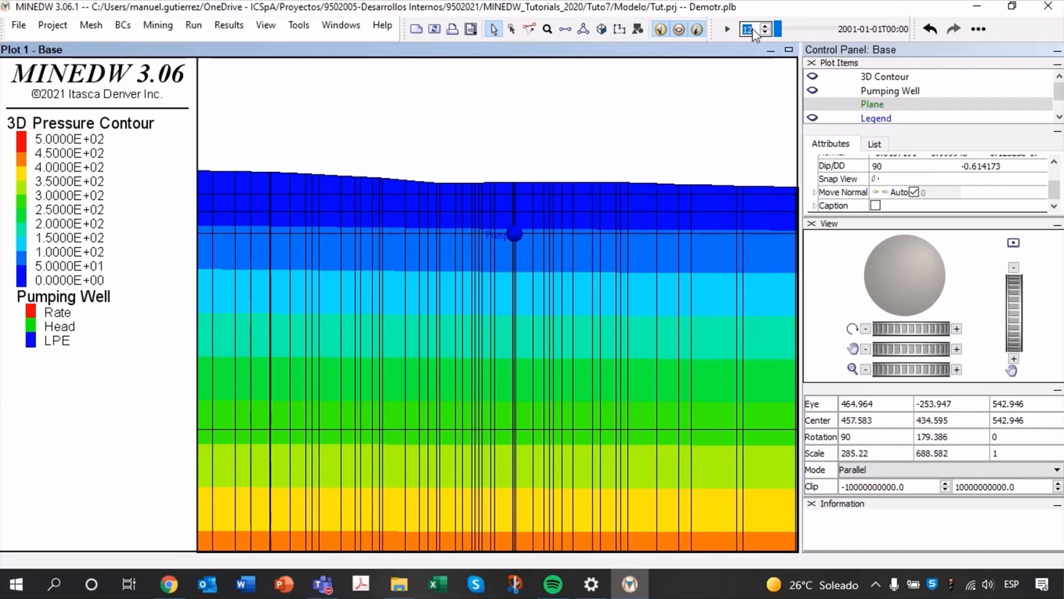
pyautogui.scroll(4, 754, 34)
pyautogui.scroll(9, 755, 35)
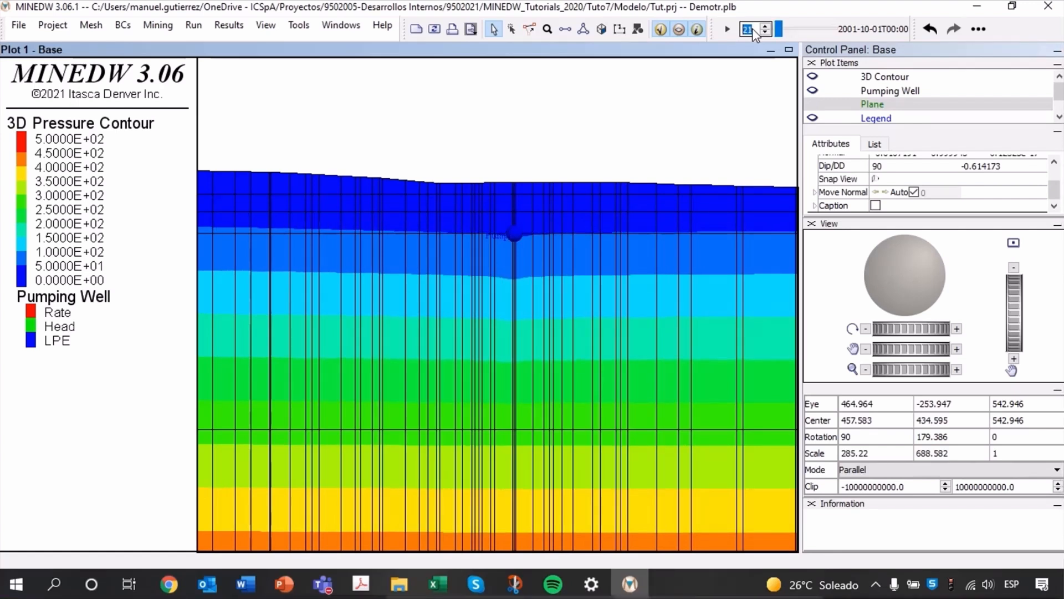
pyautogui.scroll(-4, 755, 34)
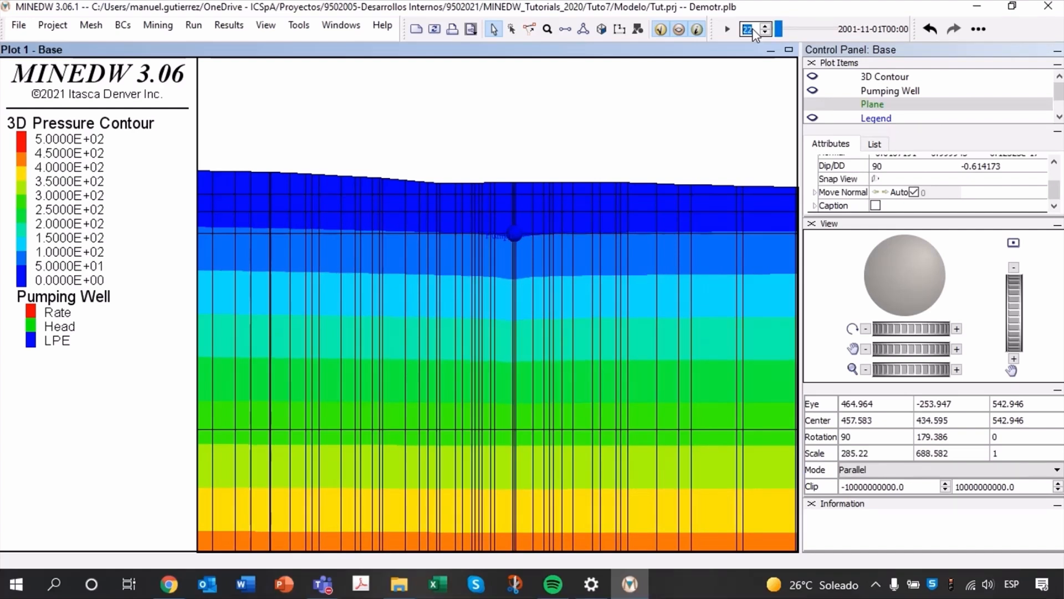
pyautogui.scroll(3, 551, 231)
pyautogui.scroll(1, 565, 281)
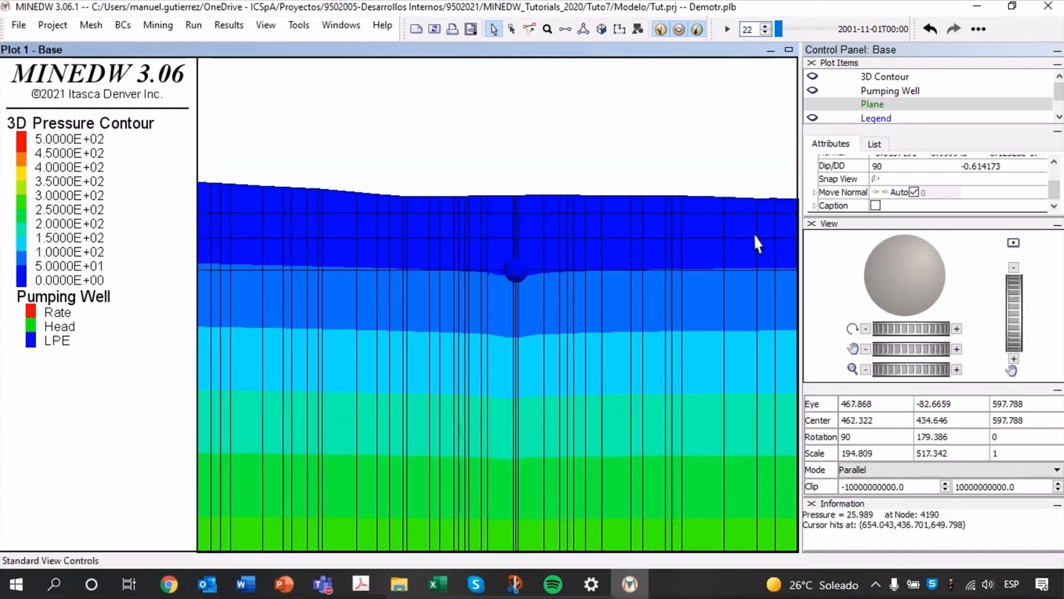
# Set the maximum of the 3D Contour's pressure scale to 100.
pyautogui.click(881, 148)
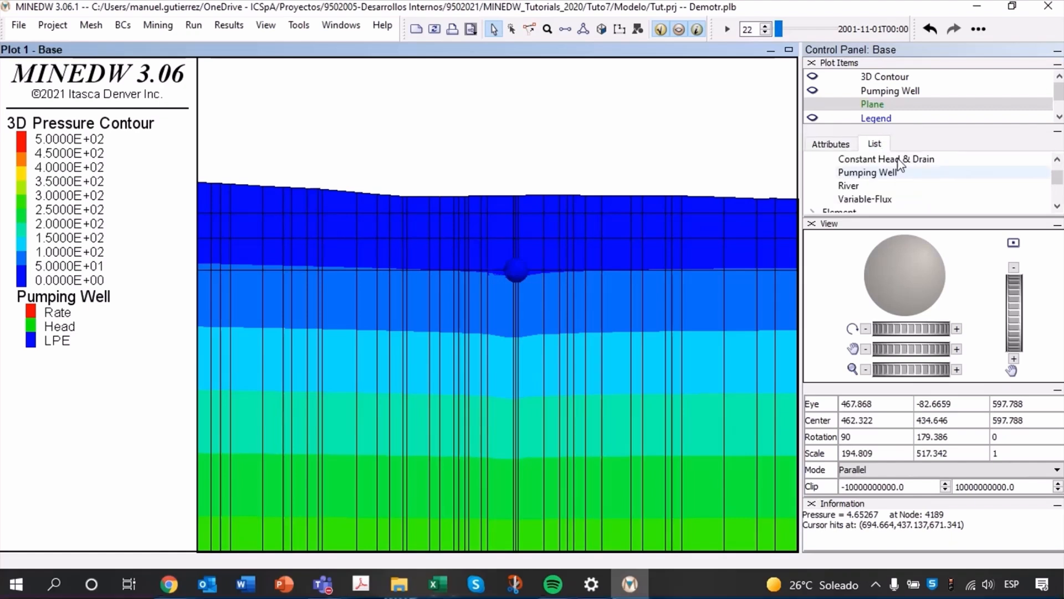
pyautogui.click(885, 77)
pyautogui.click(814, 202)
pyautogui.scroll(-1, 823, 203)
pyautogui.moveTo(887, 186); pyautogui.dragTo(857, 189)
pyautogui.write('100')
pyautogui.press('Return')
# Compare the pressure contours around Pump1 between time steps 13 and 25, covering the pumping period and its end.
pyautogui.scroll(2, 547, 264)
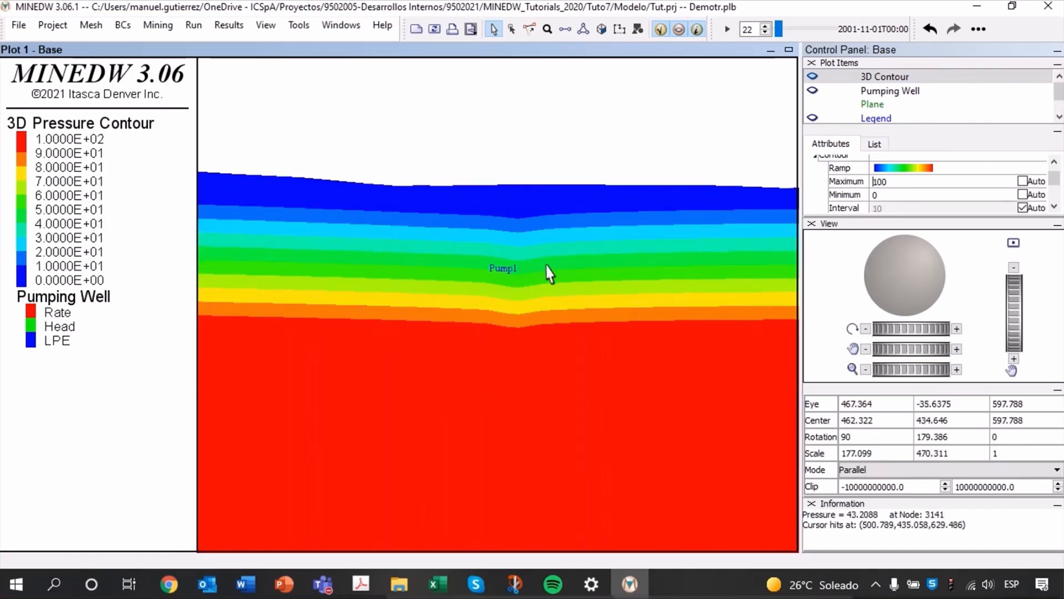
pyautogui.scroll(3, 598, 178)
pyautogui.moveTo(598, 180); pyautogui.dragTo(574, 234, button='middle')
pyautogui.scroll(-9, 753, 28)
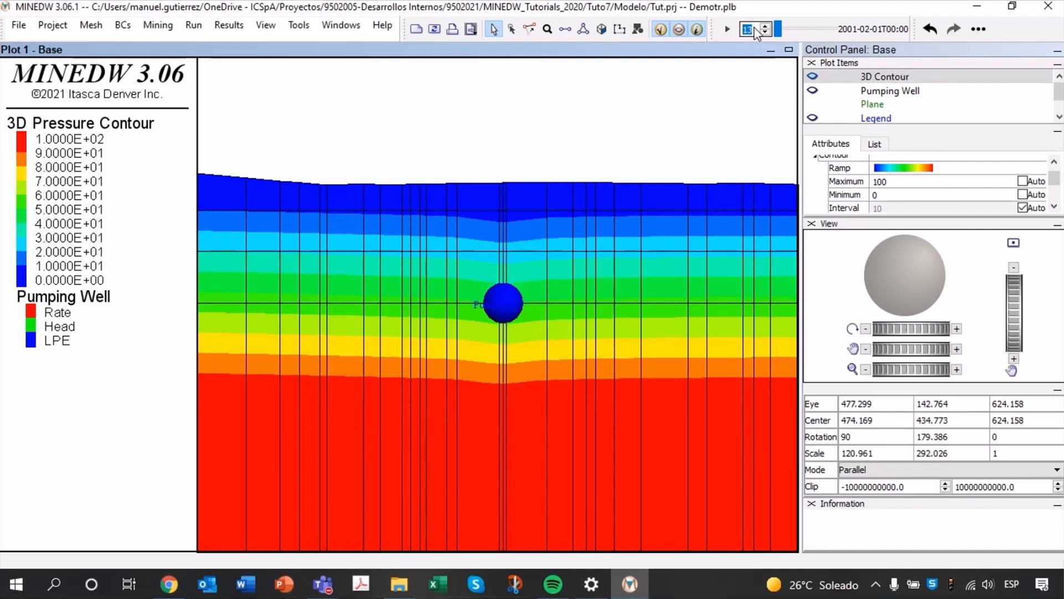
pyautogui.scroll(9, 754, 28)
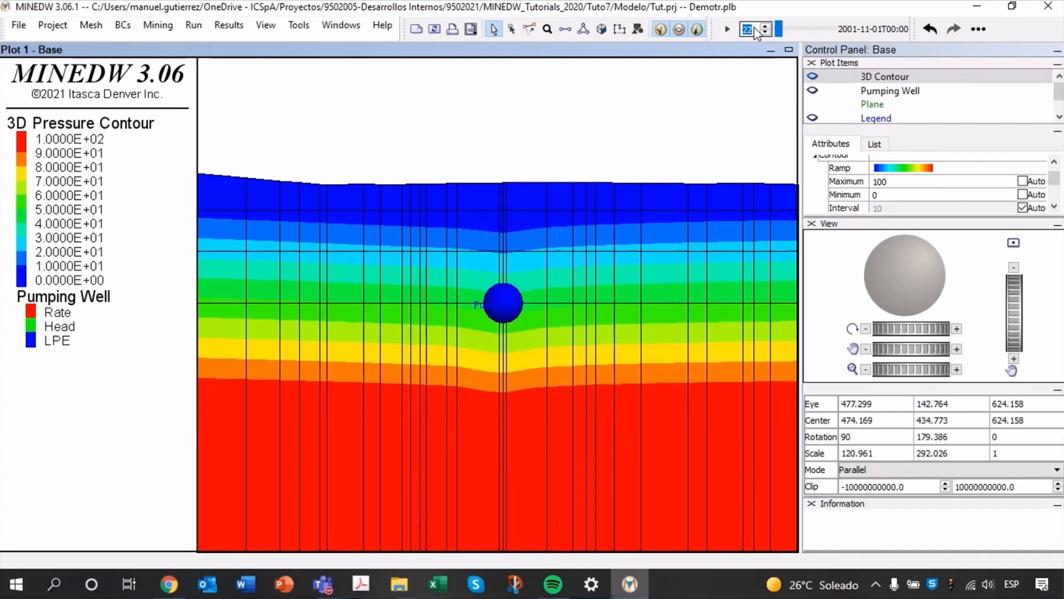
pyautogui.scroll(-5, 754, 27)
pyautogui.scroll(8, 754, 27)
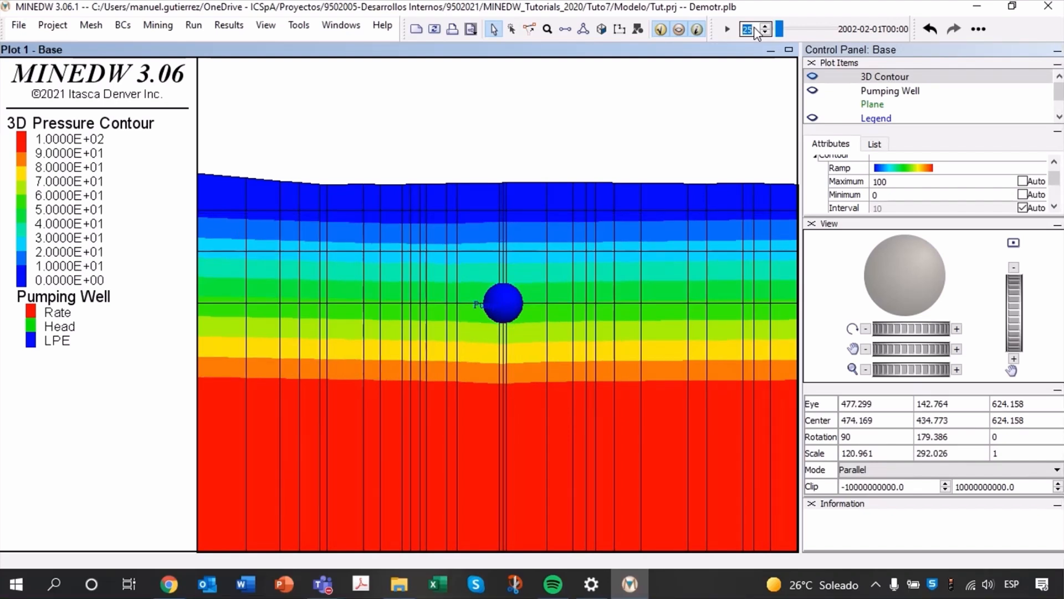
pyautogui.scroll(-3, 753, 27)
pyautogui.scroll(2, 753, 27)
pyautogui.scroll(1, 754, 27)
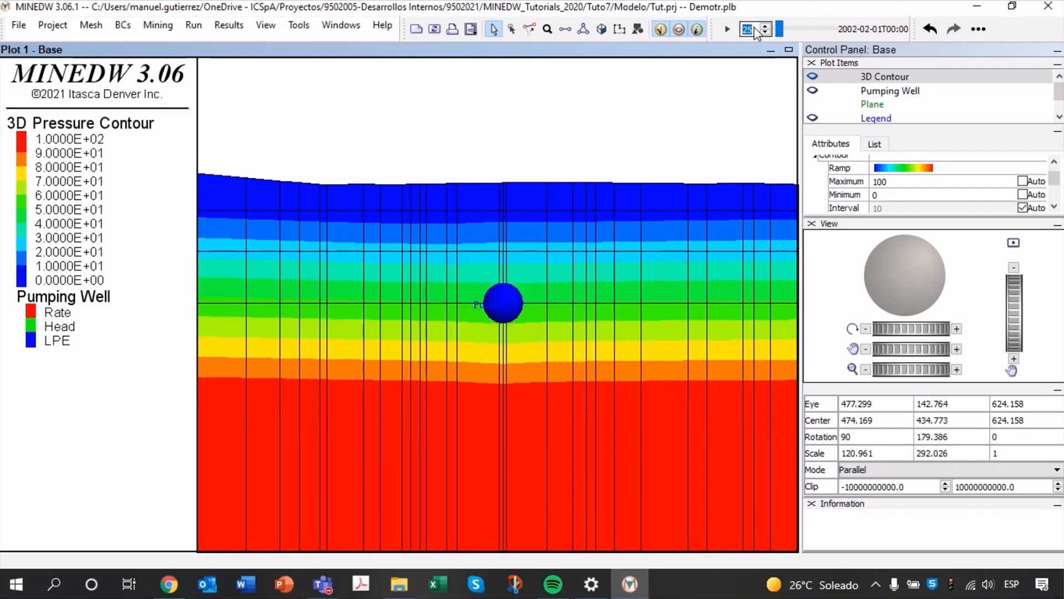